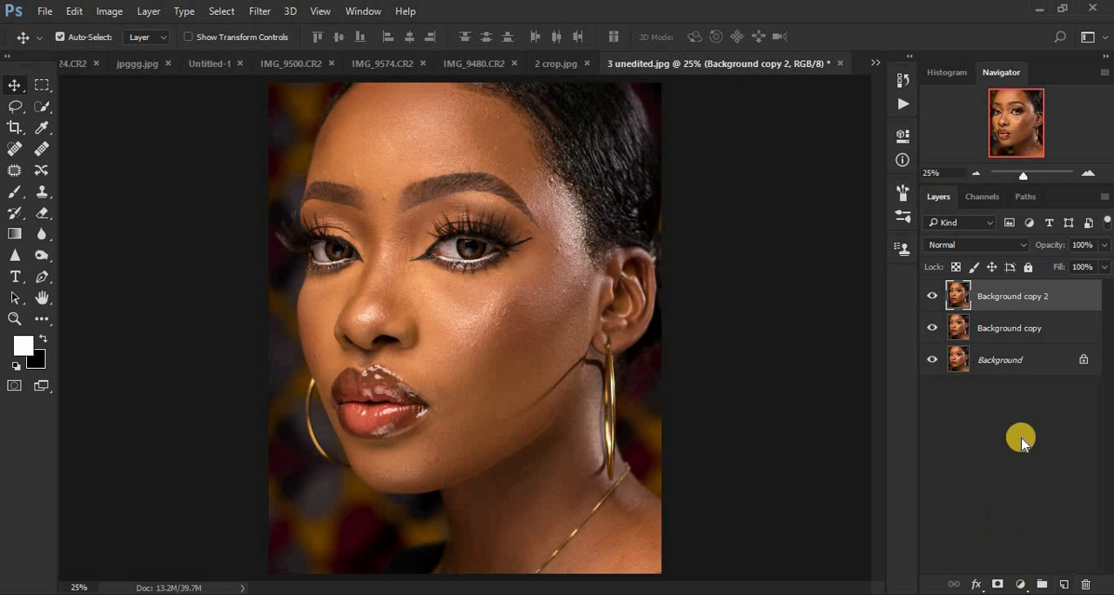
Rename the "Background copy" layer as "color/ LF".
left_click(1004, 329)
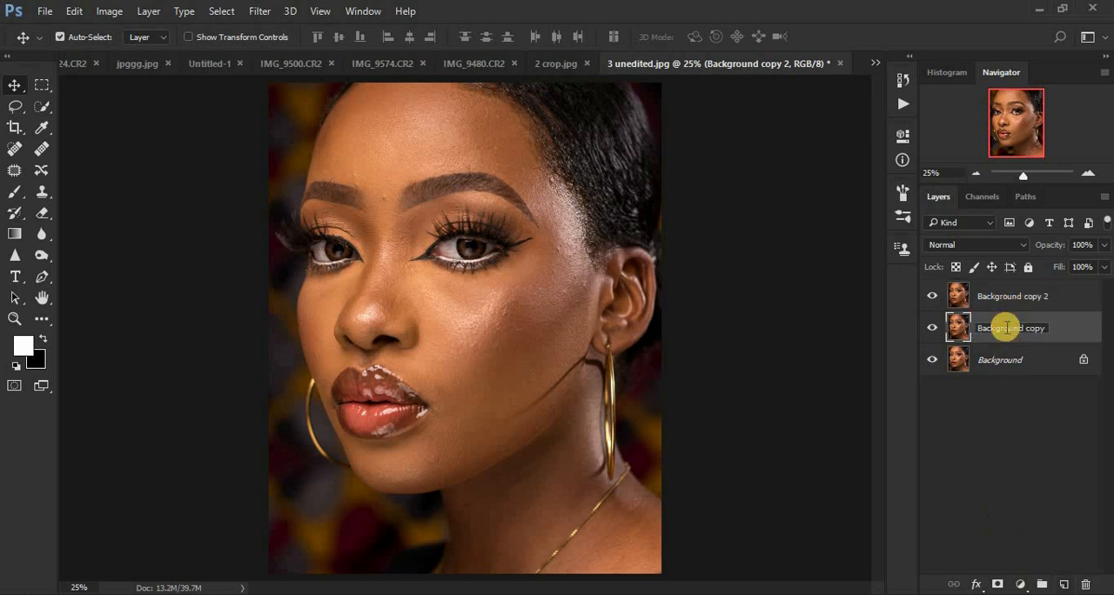
double_click(1018, 328)
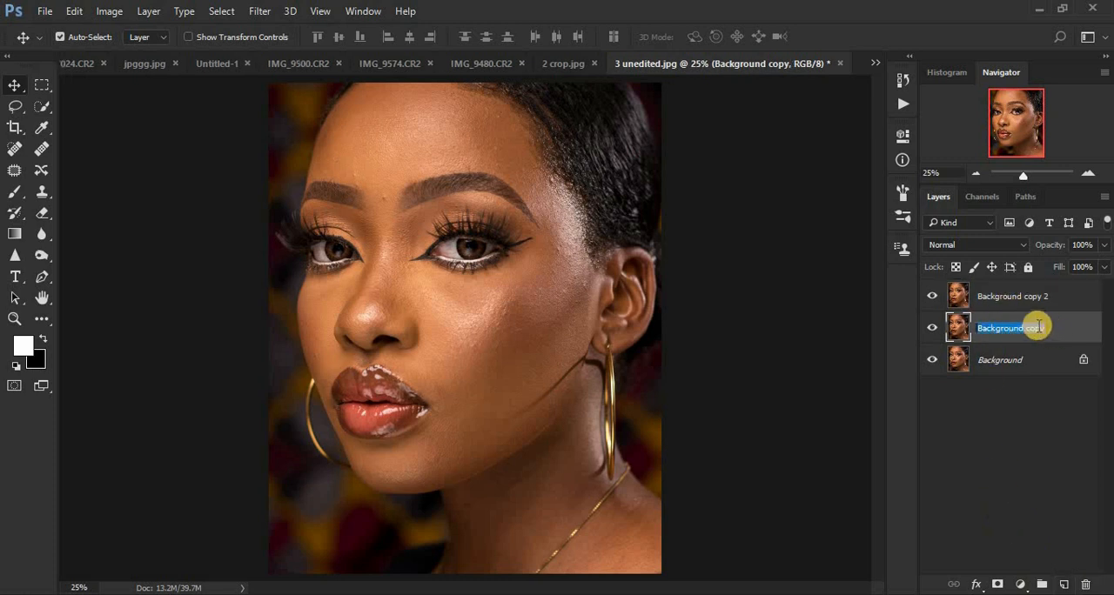
type("color/ lf")
key("BackSpace")
key("BackSpace")
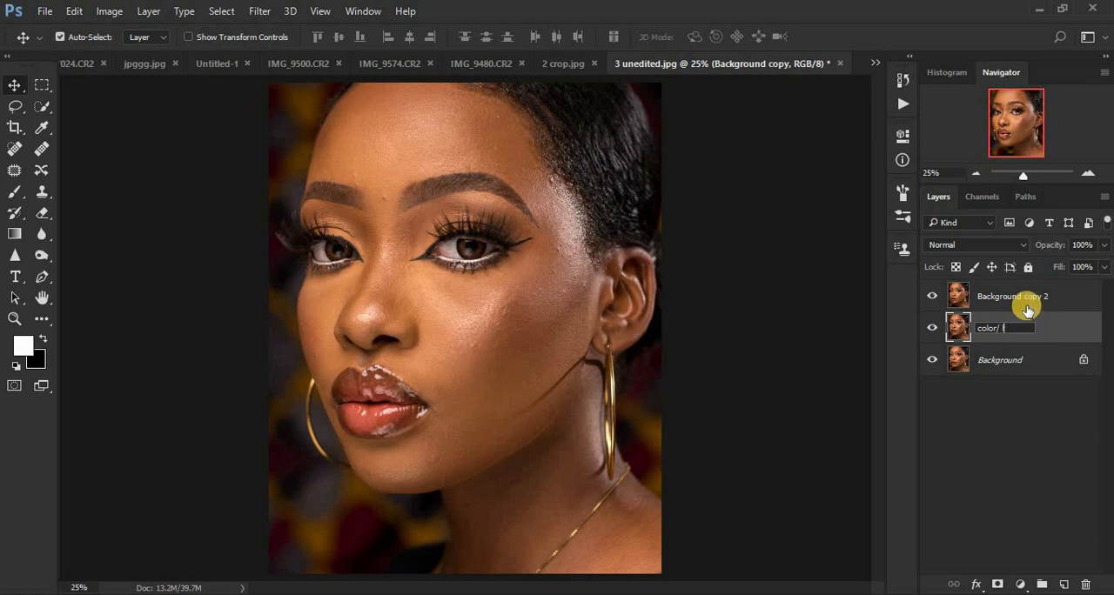
type("LF")
Rename the "Background copy 2" layer as "TEXTURE/ HF".
double_click(1005, 297)
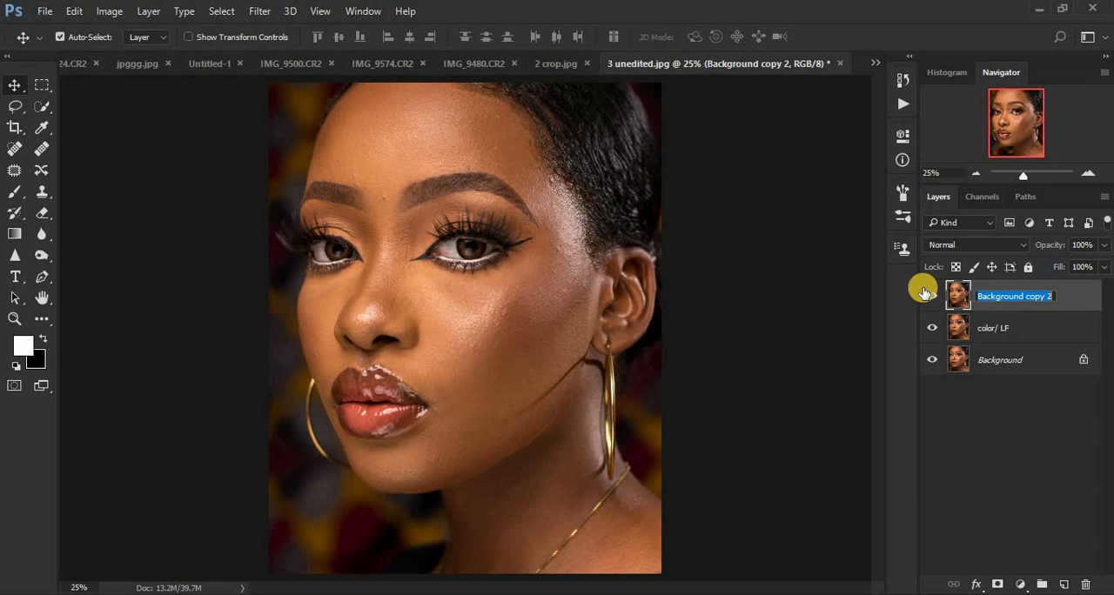
type("TEXTURE/")
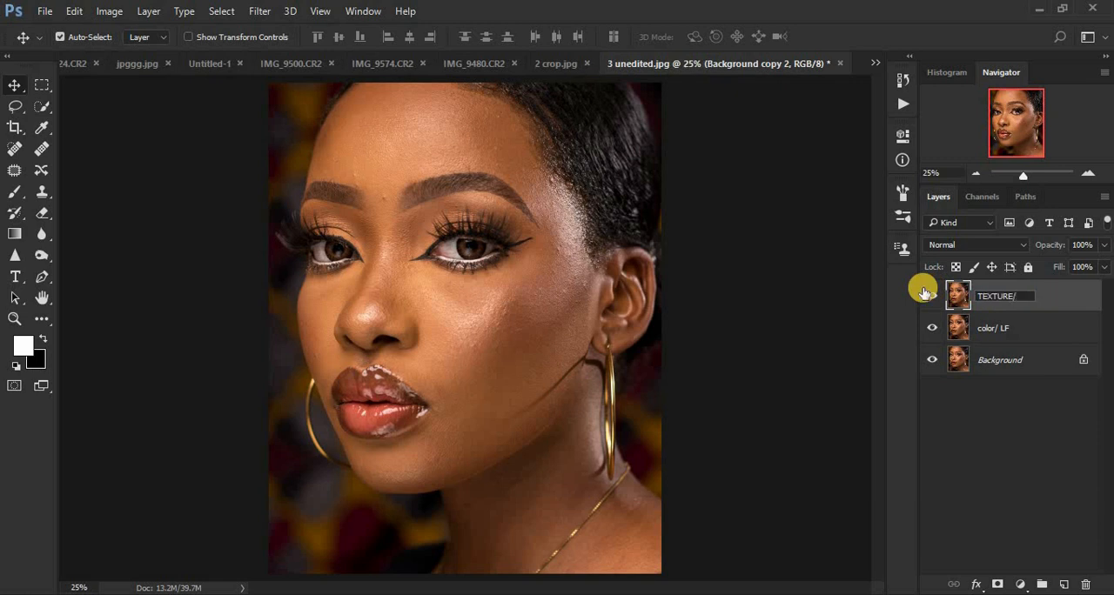
type(" HF")
key("Return")
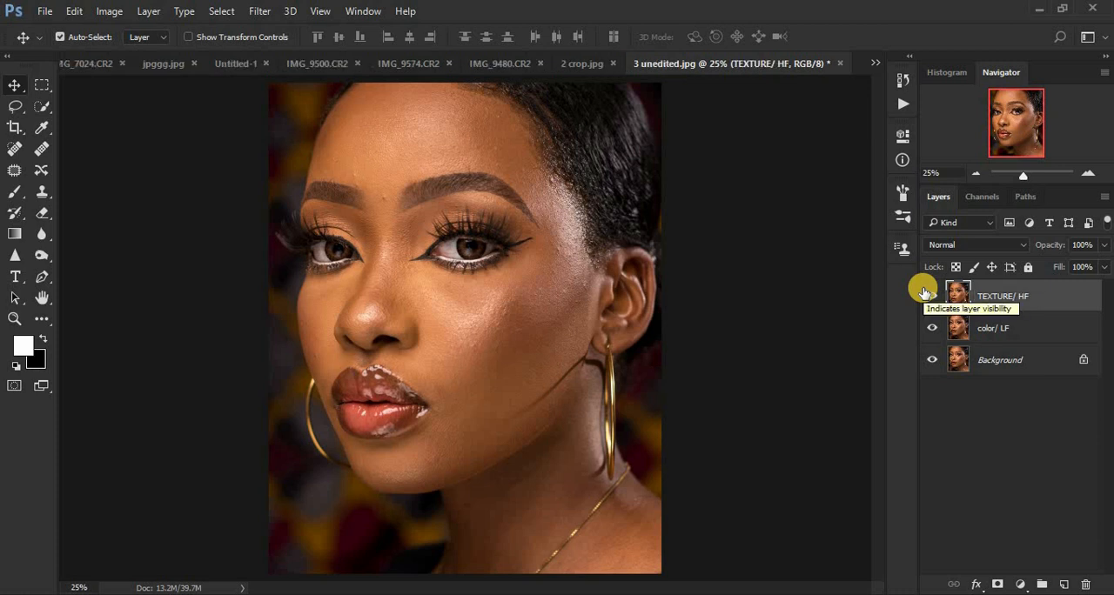
Hide the TEXTURE/ HF layer and make color/ LF the active layer.
left_click(929, 295)
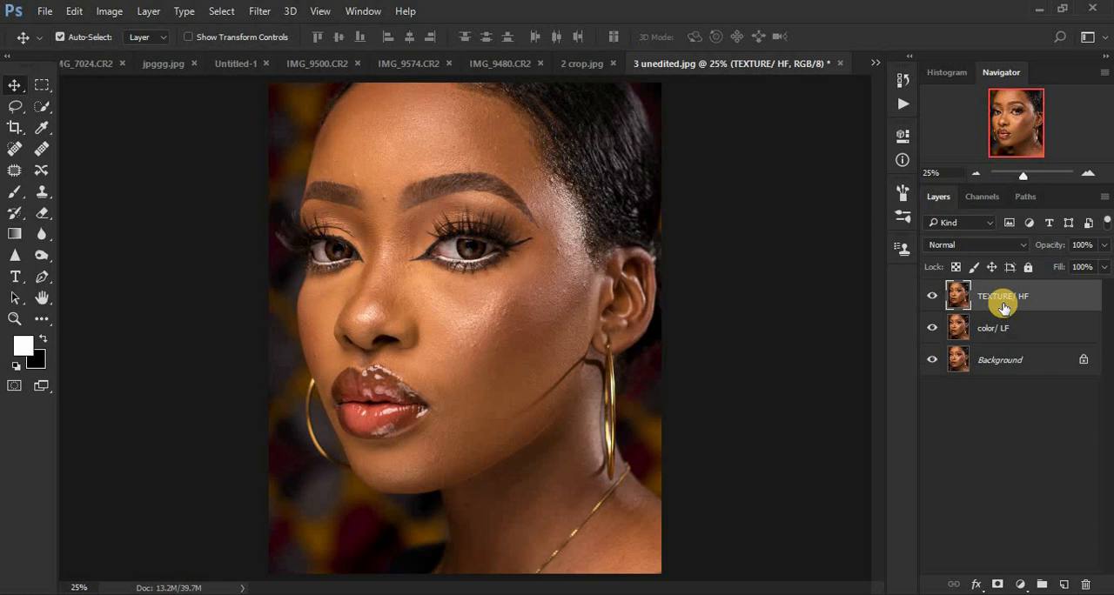
left_click(932, 296)
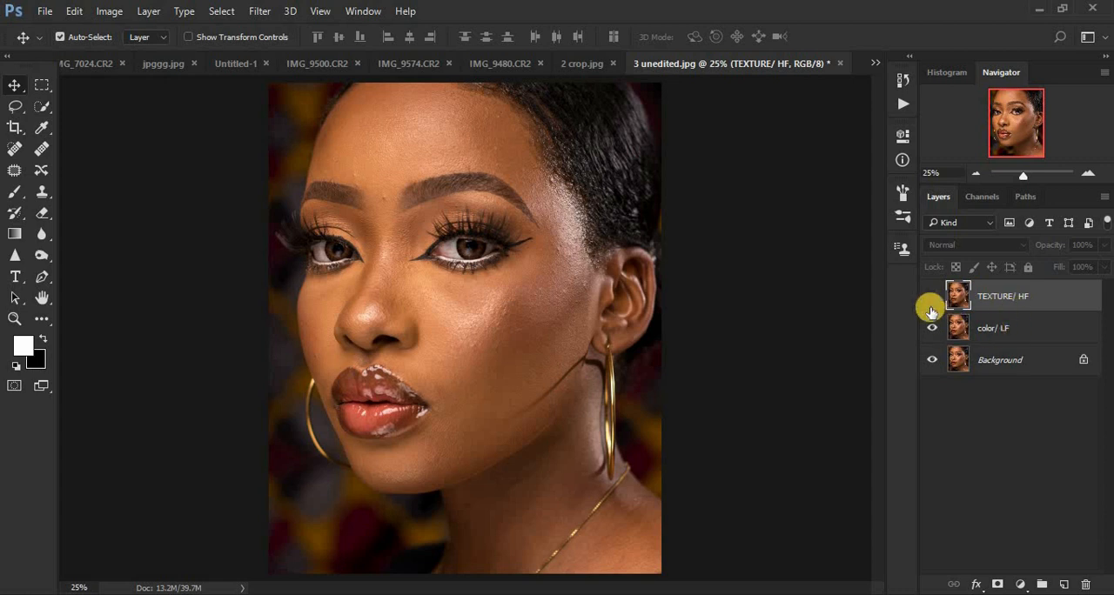
left_click(1018, 327)
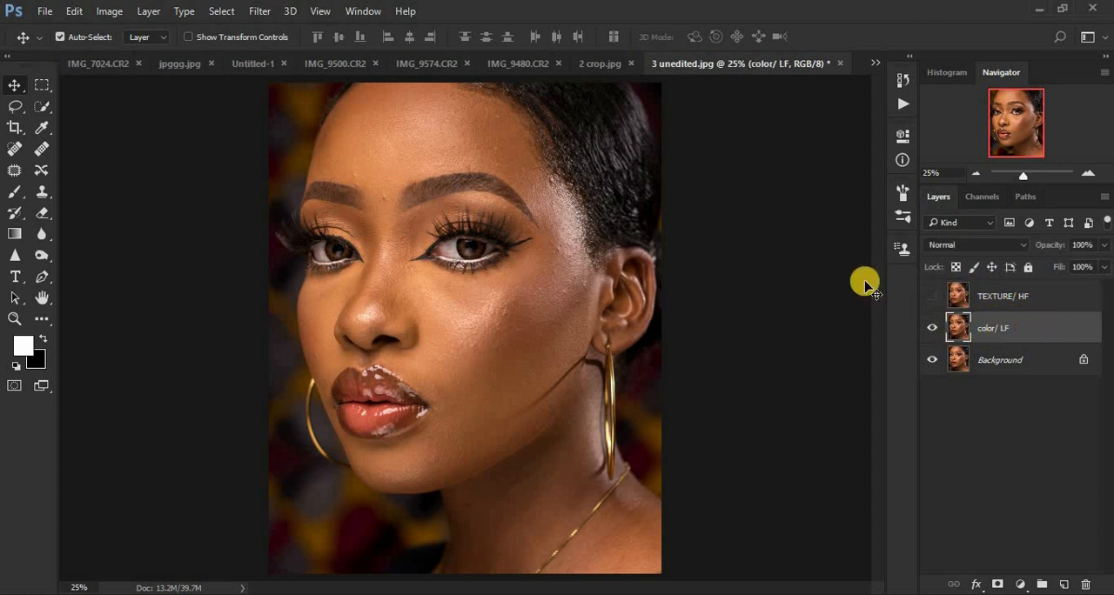
Apply a Gaussian Blur with a radius of 10.0 pixels to the color/ LF layer.
scroll(539, 366, "up", 2)
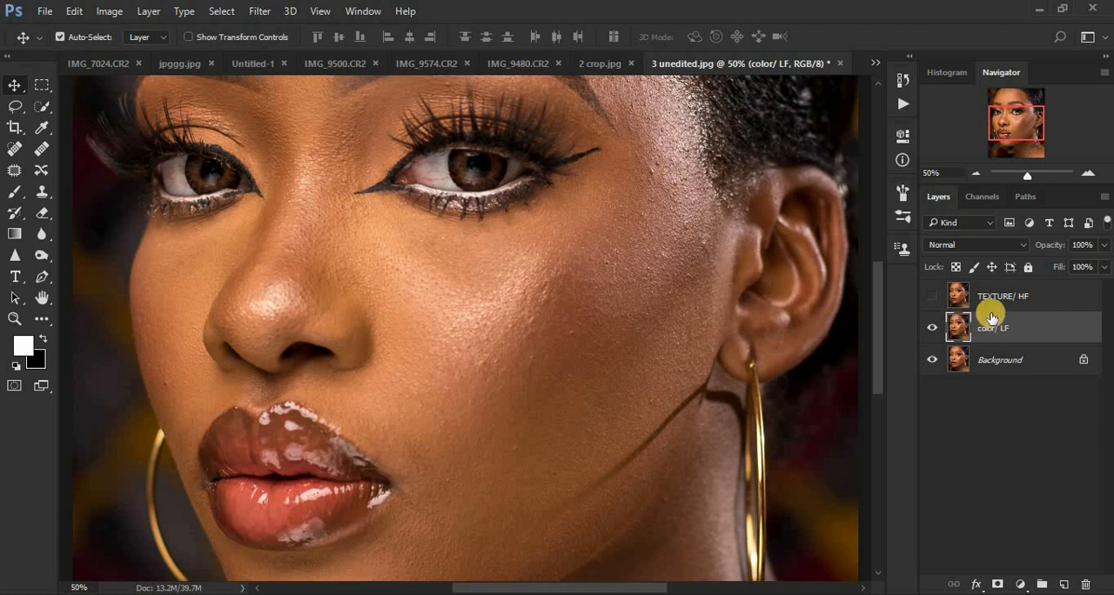
left_click(259, 10)
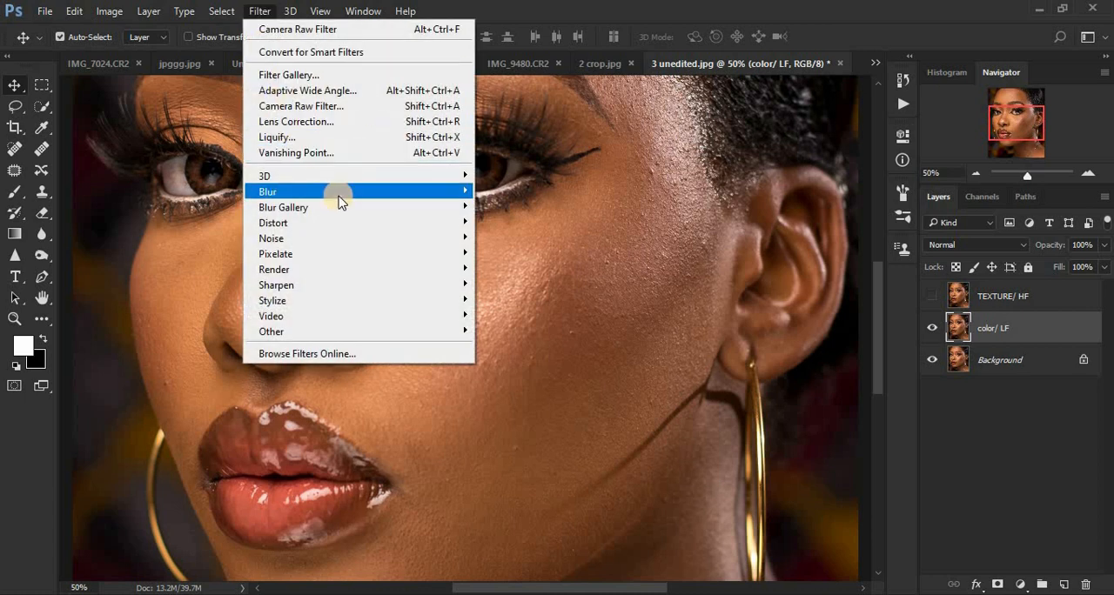
mouse_move(342, 193)
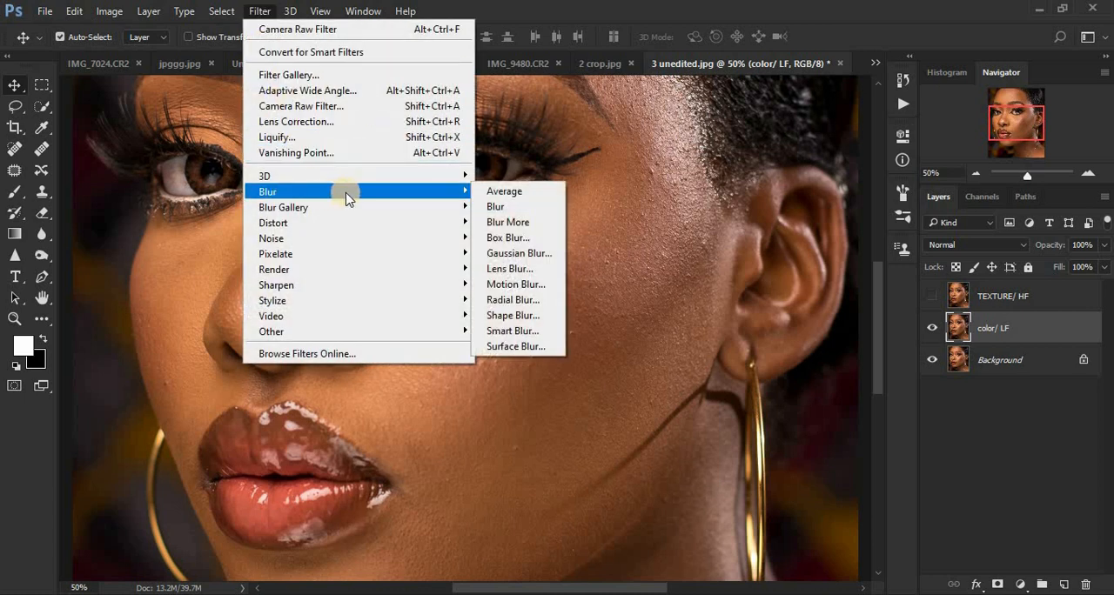
left_click(514, 252)
left_click(758, 316)
left_click_drag(758, 317, 667, 310)
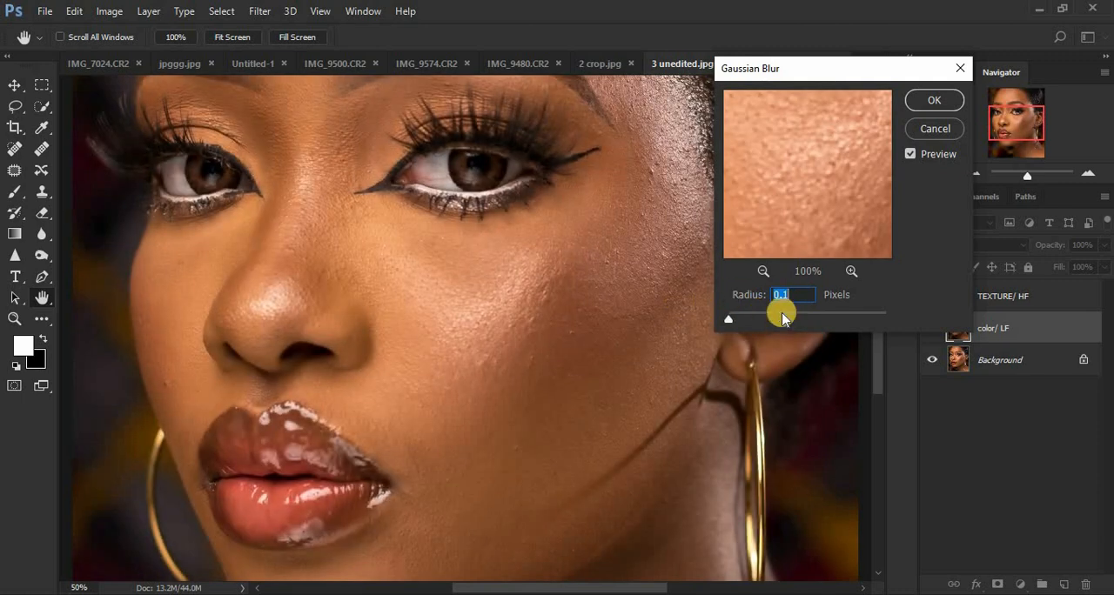
left_click(764, 271)
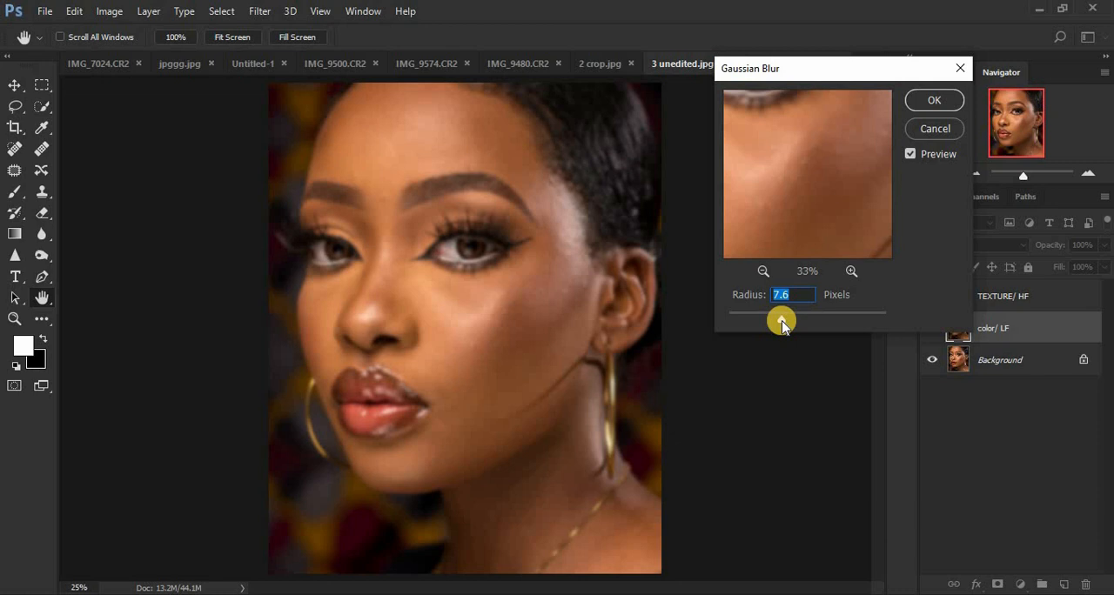
left_click_drag(777, 320, 787, 322)
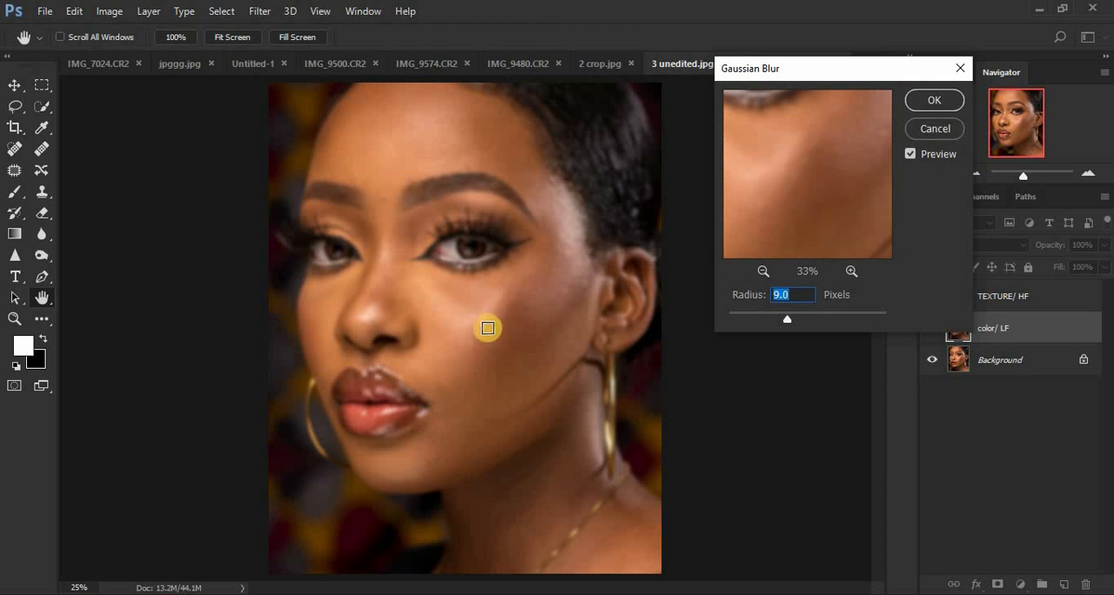
left_click_drag(786, 319, 791, 318)
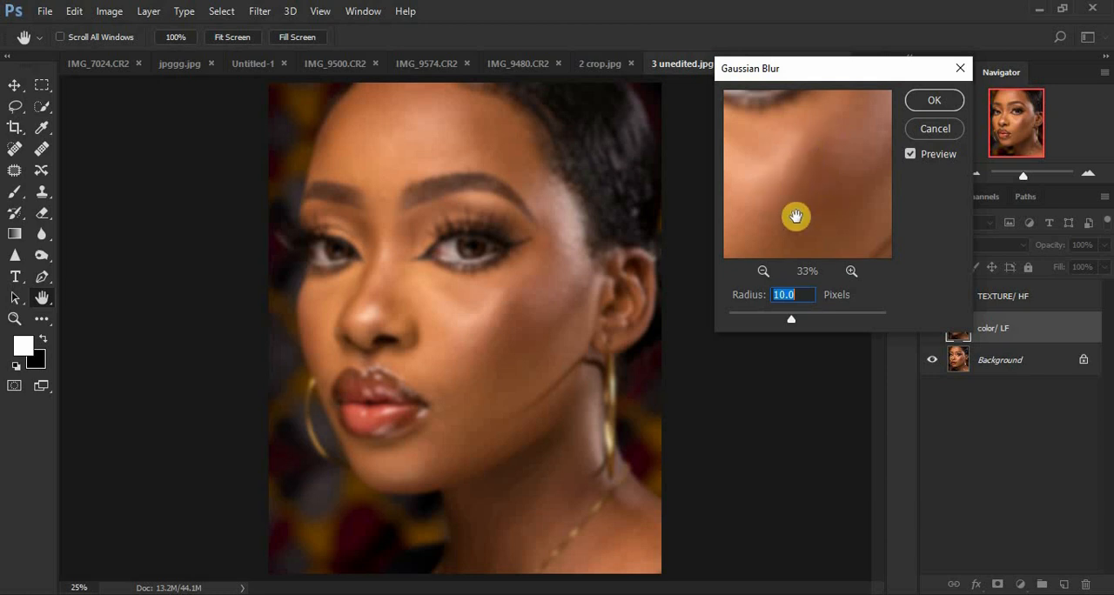
left_click(927, 103)
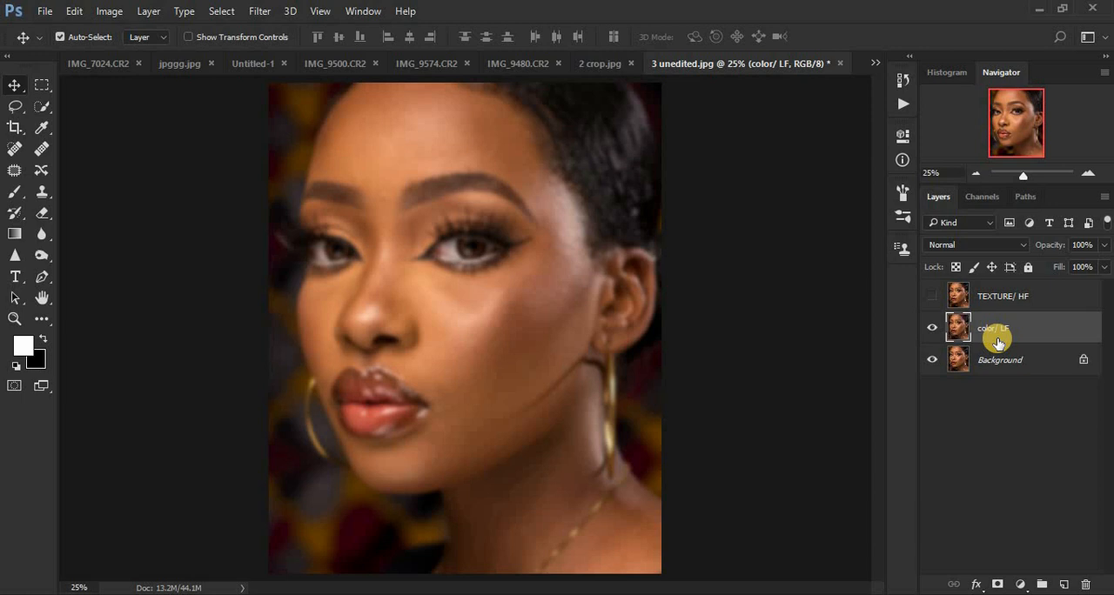
Show the TEXTURE/ HF layer again and open Apply Image for it.
left_click(932, 296)
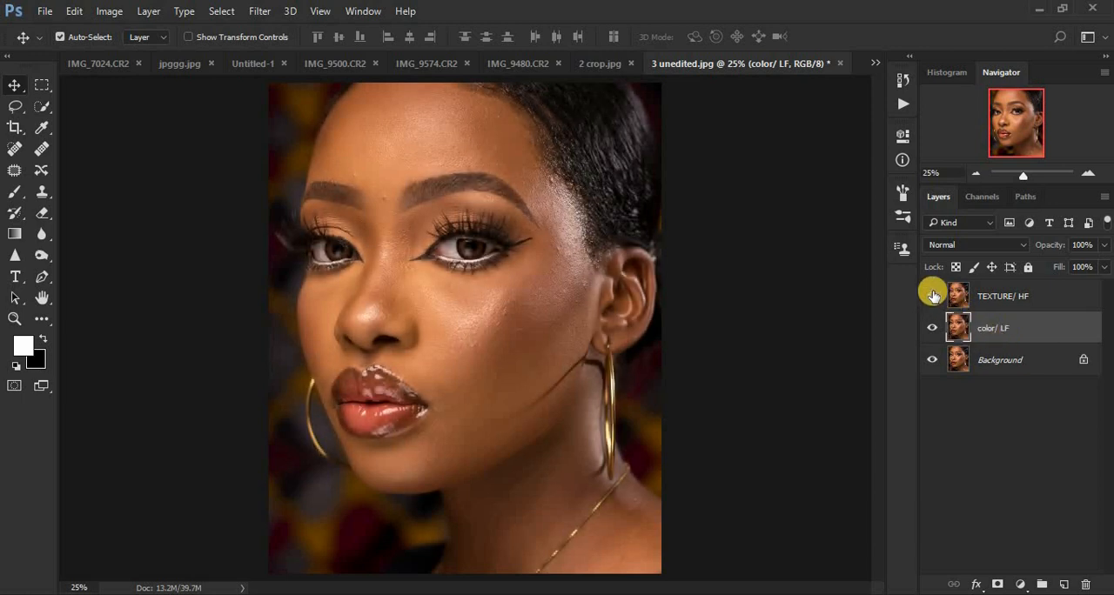
left_click(997, 302)
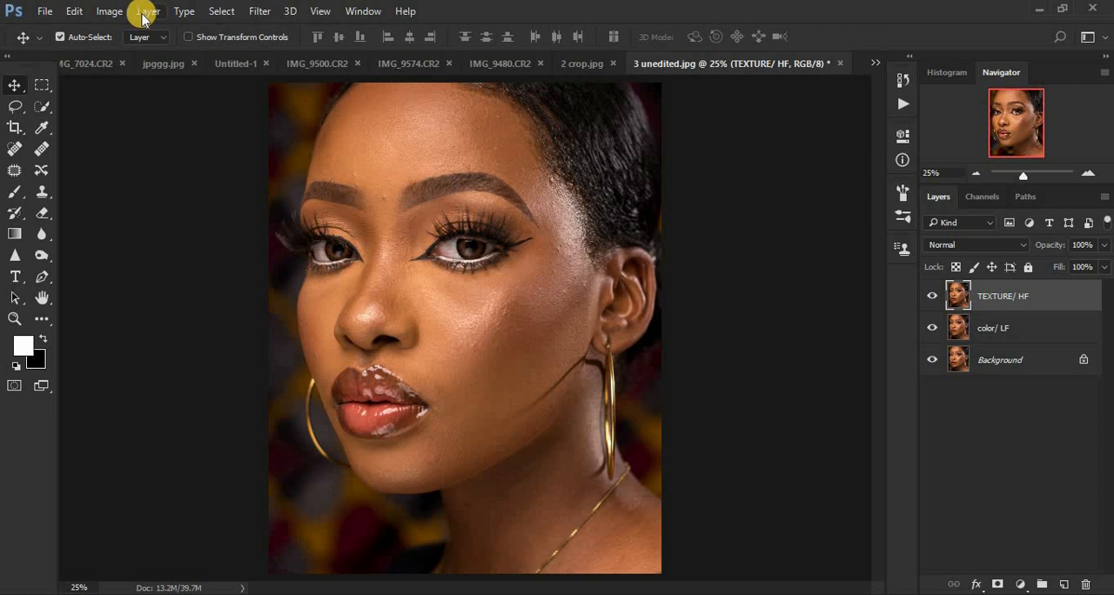
left_click(109, 14)
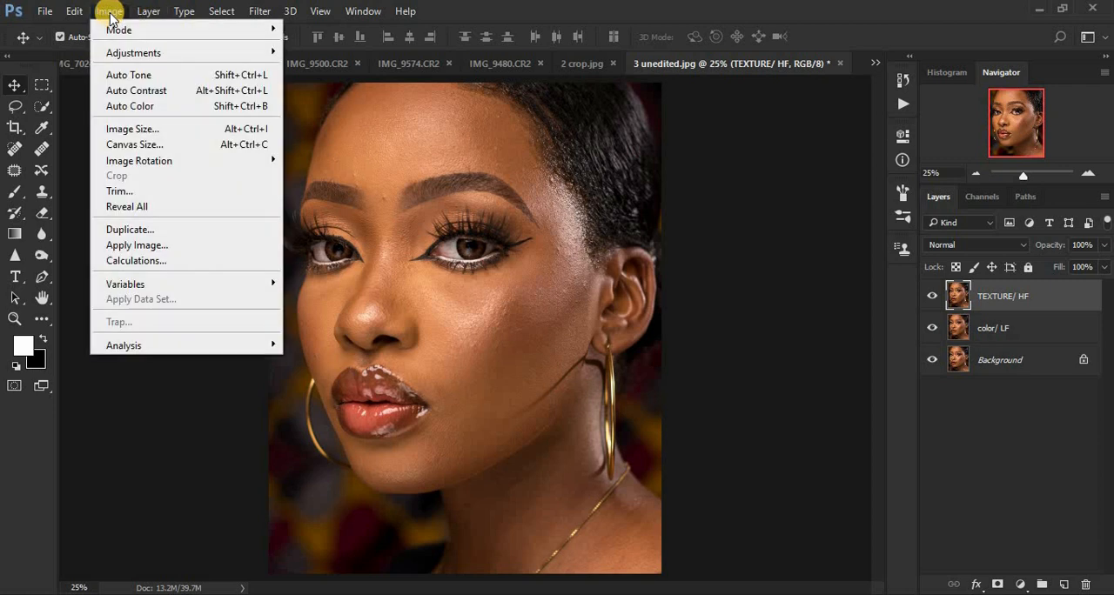
left_click(145, 245)
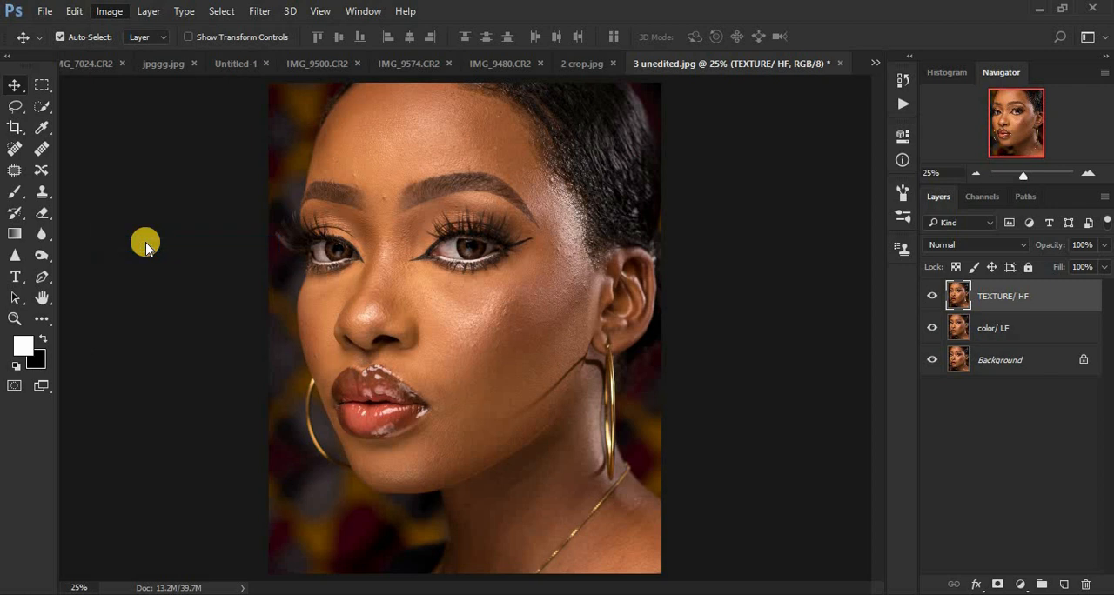
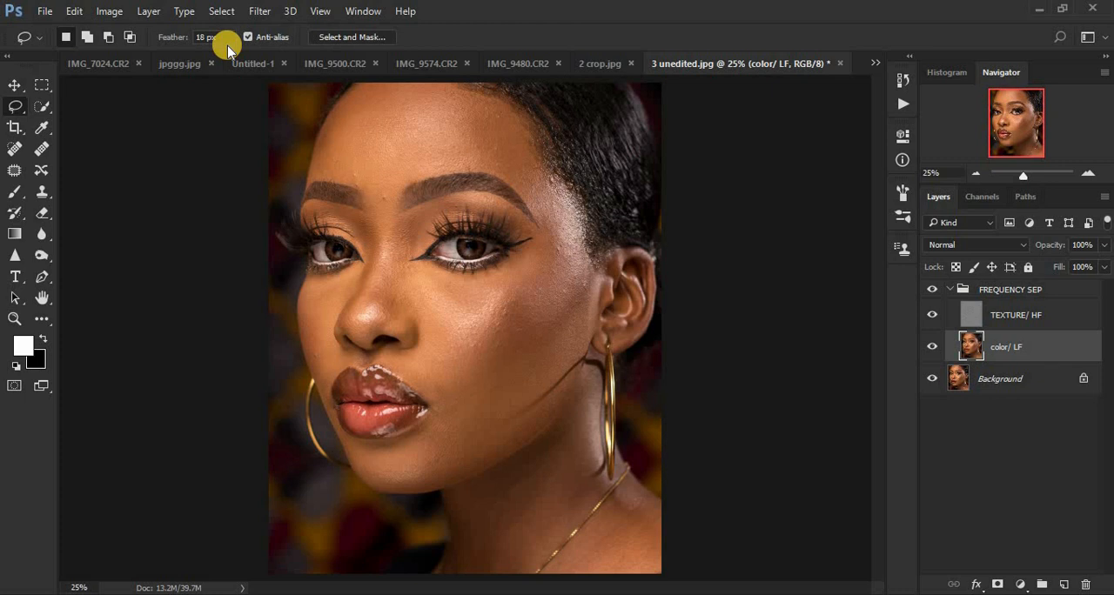
Outline the cheek from temple to jaw with the Lasso on the color/ LF layer and smooth it with a stronger Gaussian Blur.
key("ctrl+plus")
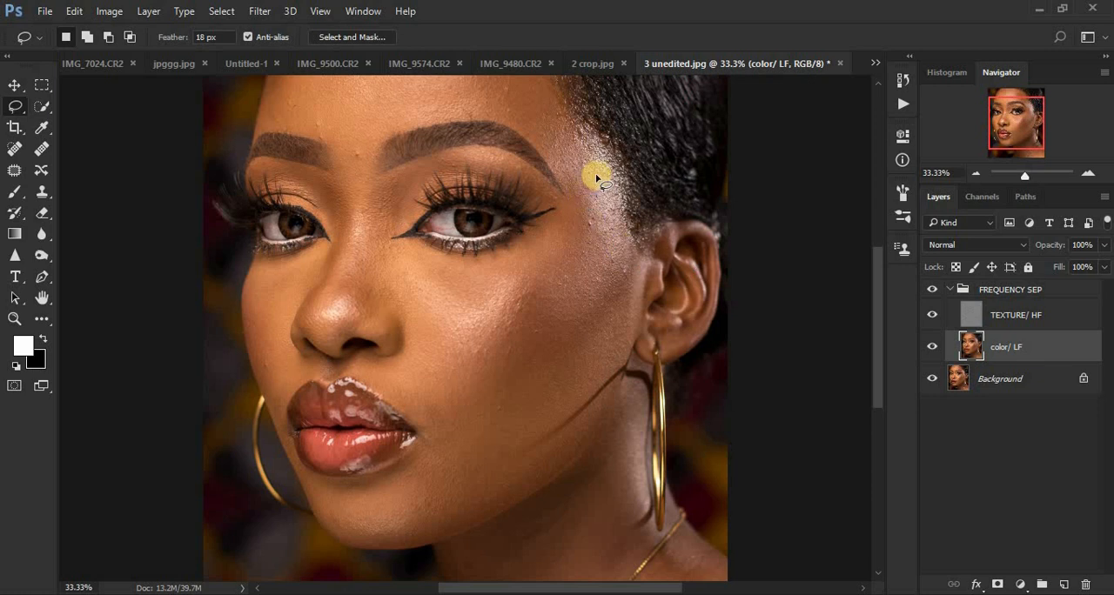
mouse_move(580, 185)
left_mouse_down()
mouse_move(473, 408)
mouse_move(520, 424)
mouse_move(577, 384)
mouse_move(625, 310)
mouse_move(638, 248)
mouse_move(621, 211)
mouse_move(629, 184)
mouse_move(596, 156)
mouse_move(574, 171)
mouse_move(574, 191)
left_mouse_up()
left_click(257, 11)
mouse_move(268, 192)
left_click(515, 254)
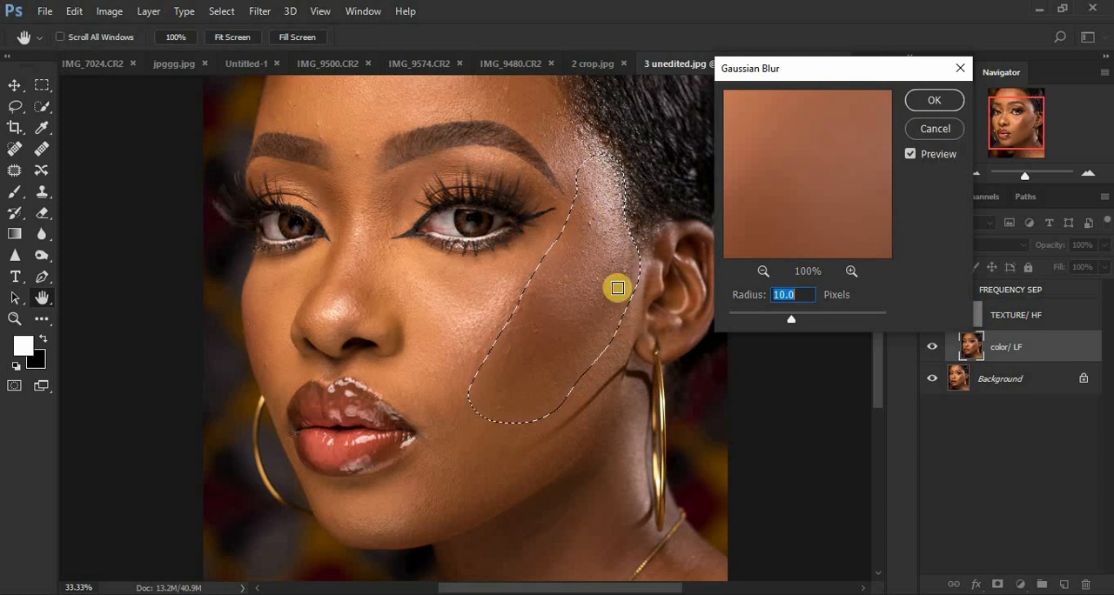
left_click_drag(815, 76, 835, 70)
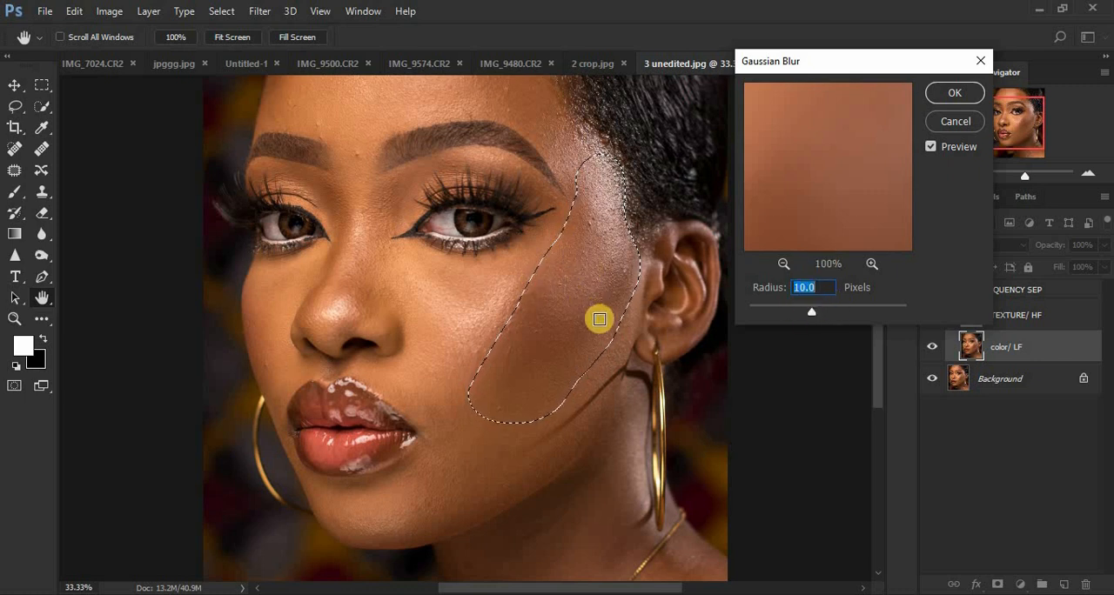
left_click_drag(811, 311, 825, 313)
left_click(950, 94)
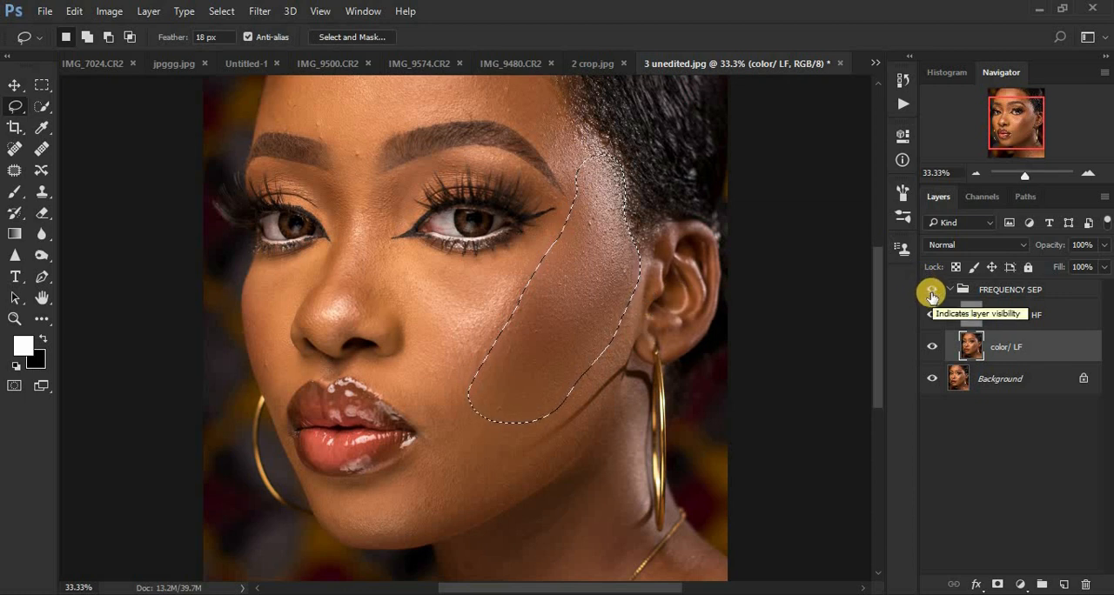
Outline the under-eye area beside the nose with the Lasso and repeat the Gaussian Blur on it.
left_click_drag(387, 254, 406, 256)
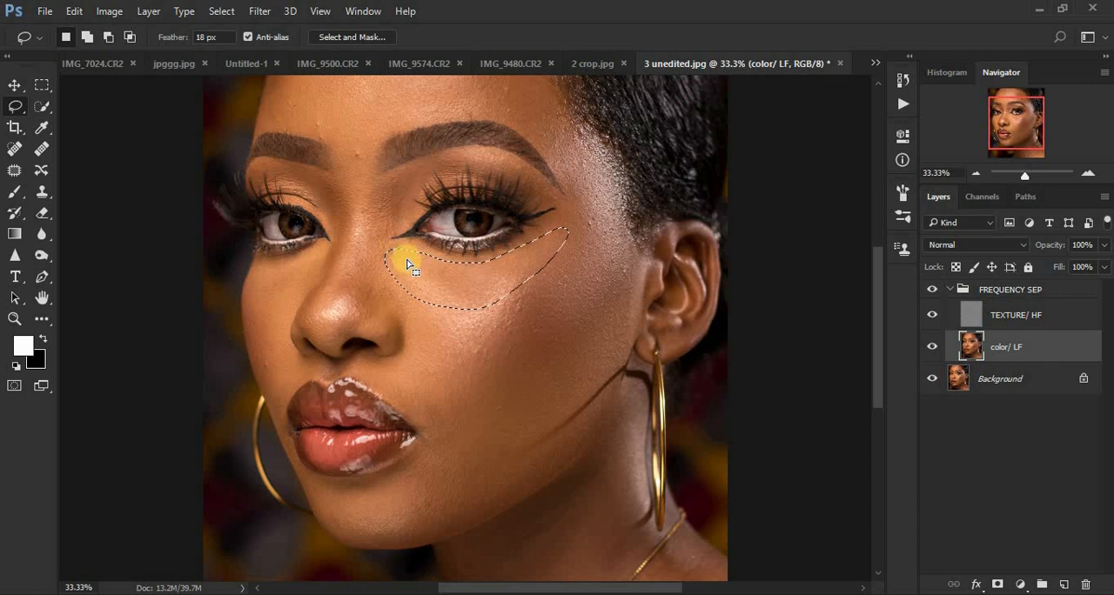
right_click(426, 275)
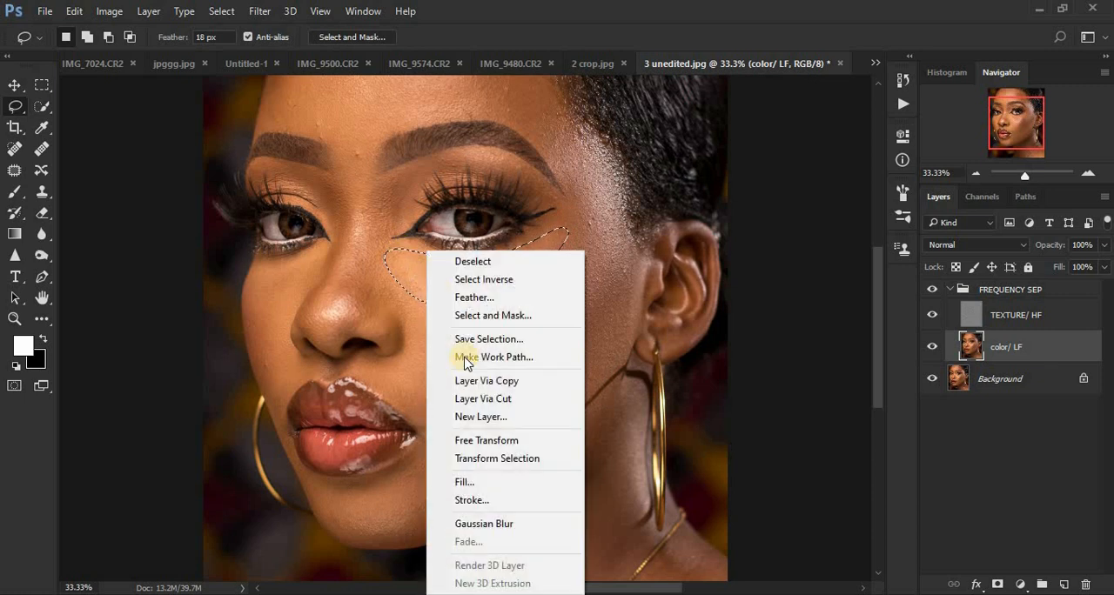
left_click(510, 523)
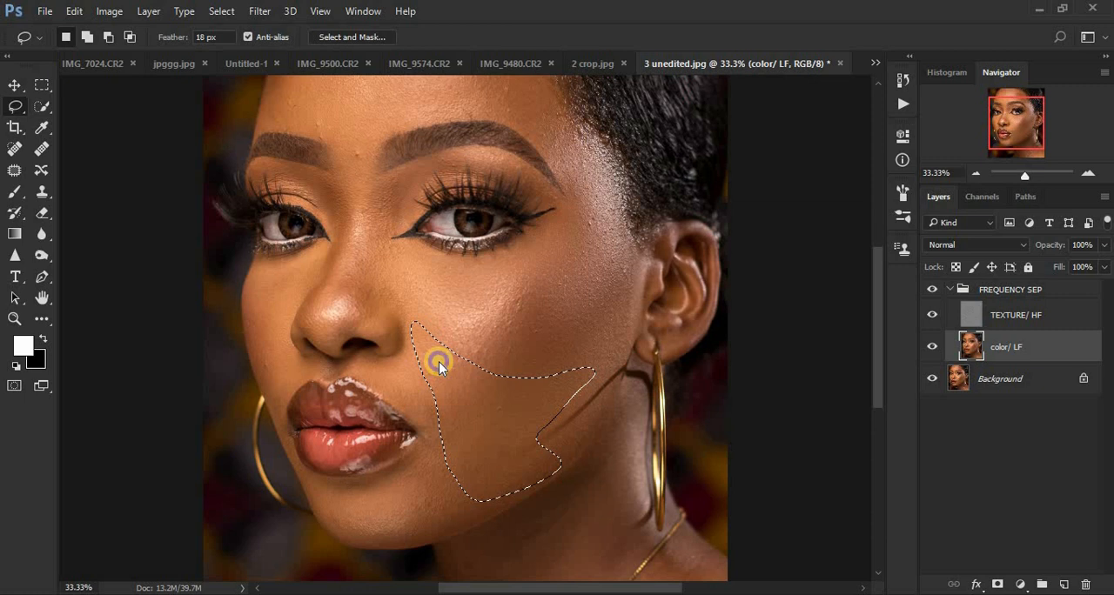
Repeat the Gaussian Blur on a Lasso selection of the lower cheek beside the mouth, and clear the selection.
right_click(432, 352)
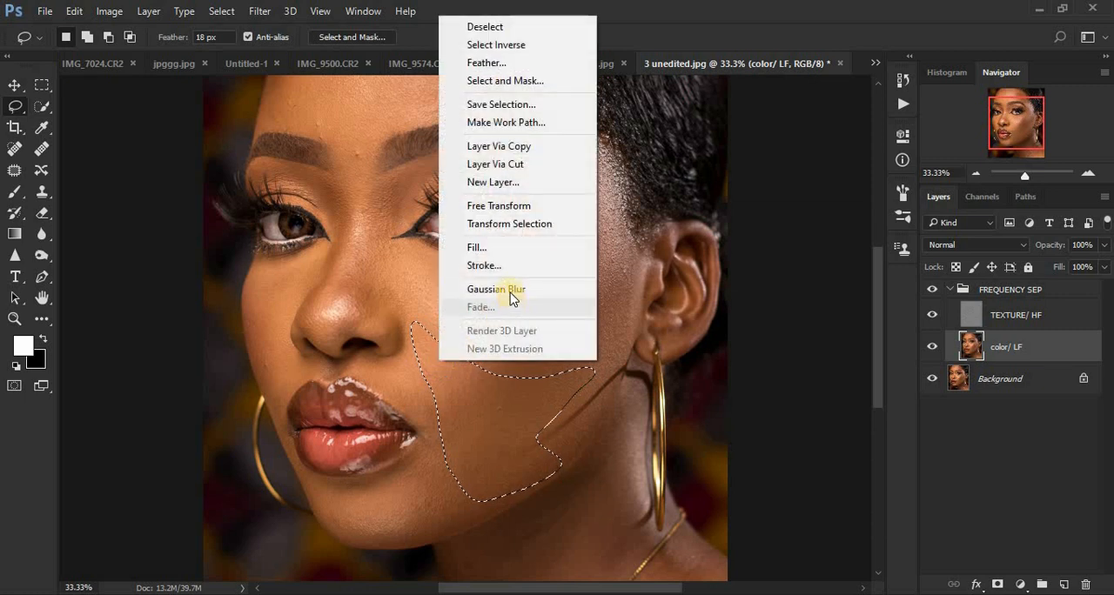
left_click(510, 290)
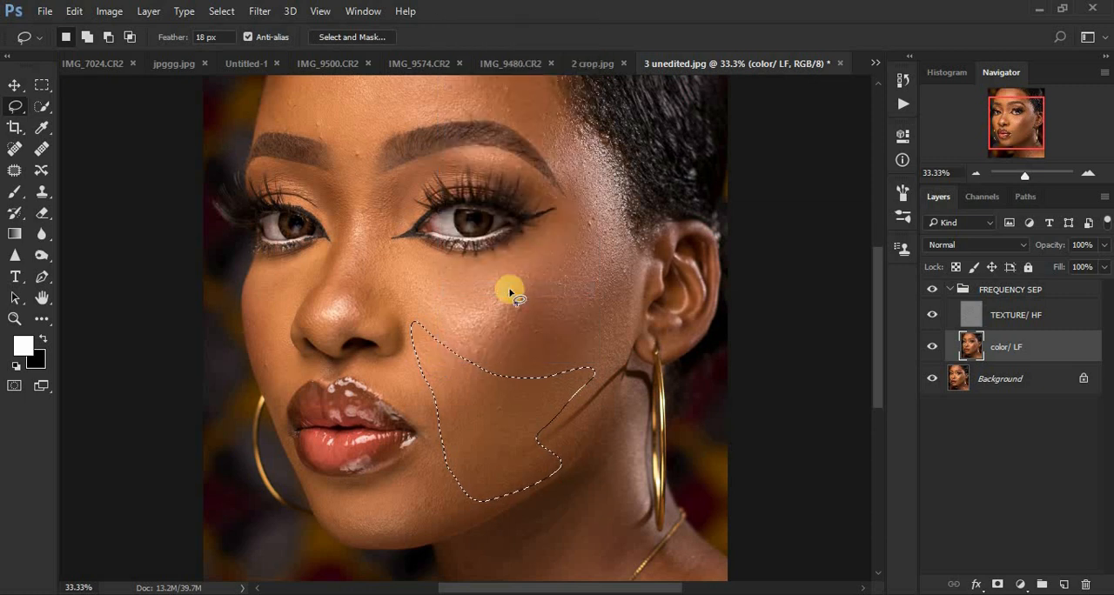
left_click(584, 297)
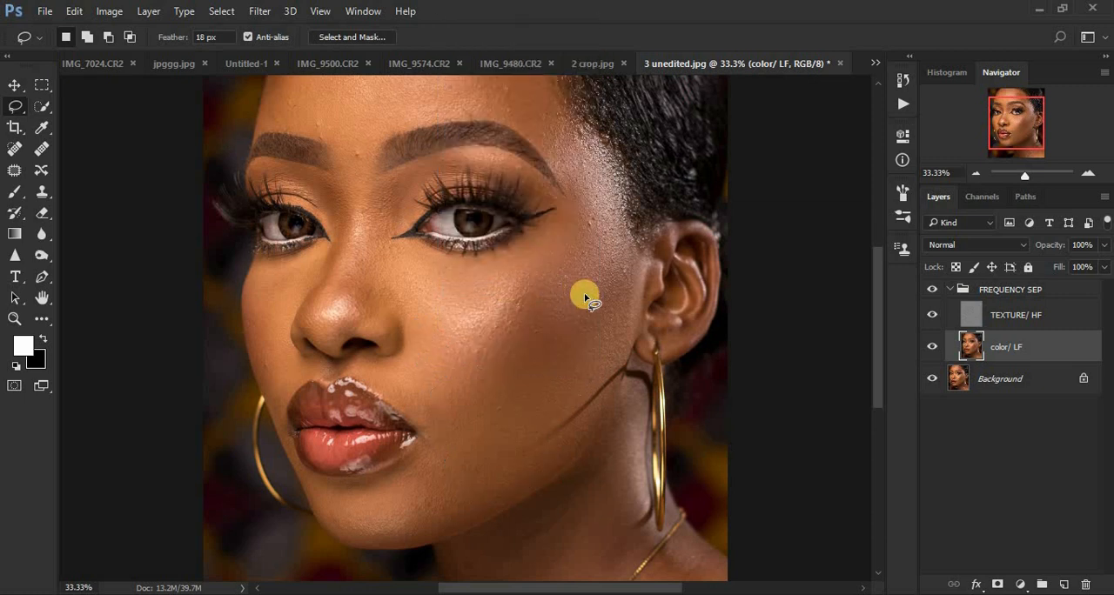
Outline the bridge and tip of the nose with the Lasso and smooth that area with the same blur.
scroll(584, 297, "up", 3)
mouse_move(344, 285)
left_mouse_down()
mouse_move(369, 291)
mouse_move(369, 341)
mouse_move(348, 402)
mouse_move(315, 426)
mouse_move(305, 415)
mouse_move(339, 347)
mouse_move(345, 287)
left_mouse_up()
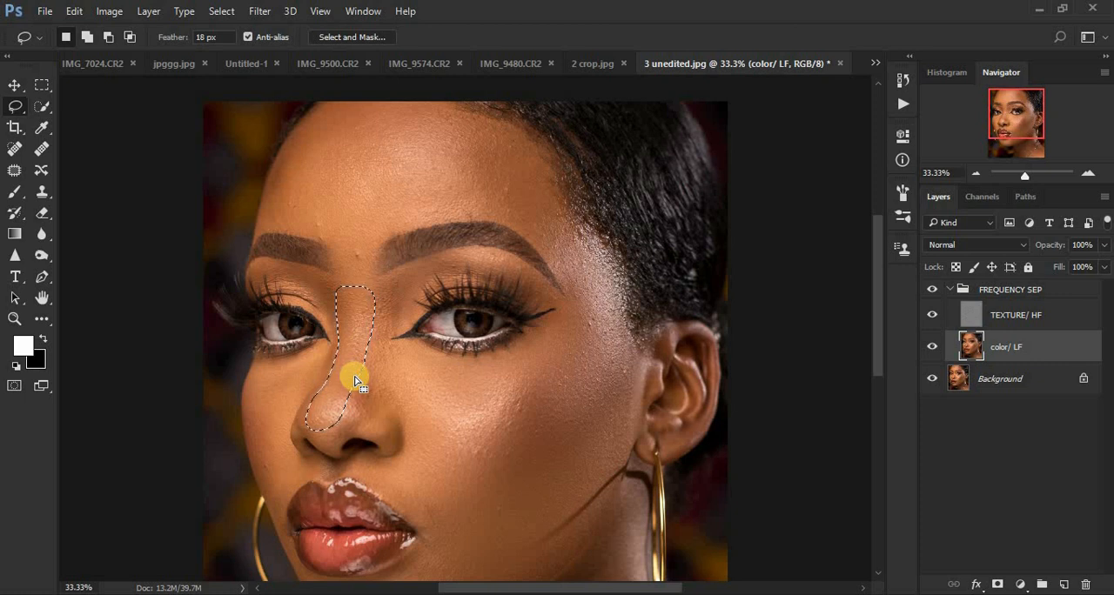
key("ctrl+shift+l")
key("ctrl+shift+f")
left_click_drag(696, 184, 591, 186)
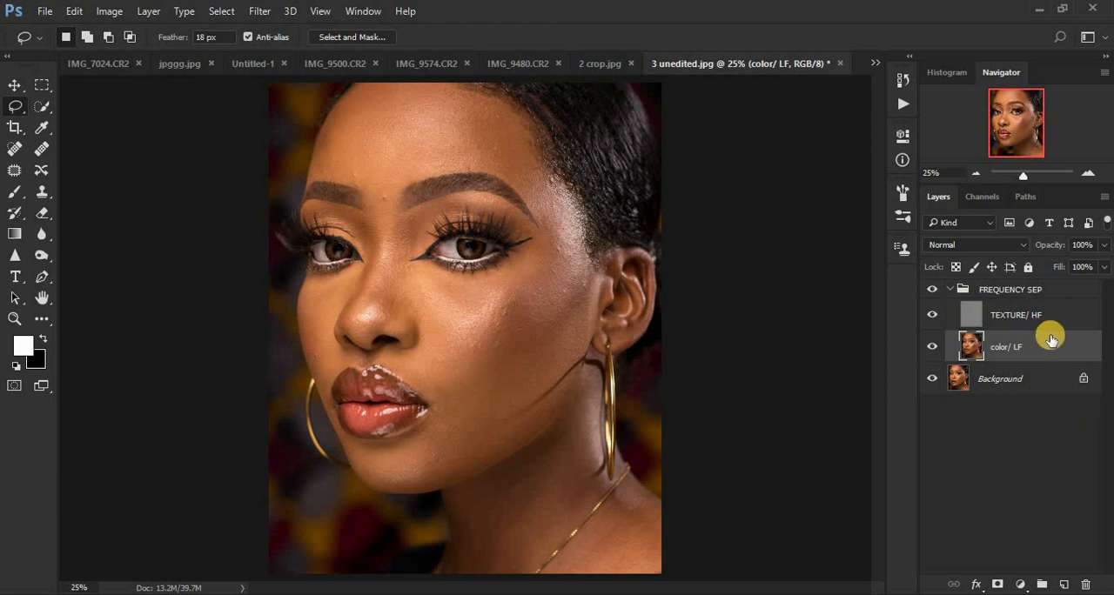
Add a Black & White adjustment layer above the TEXTURE/ HF layer.
left_click(977, 319)
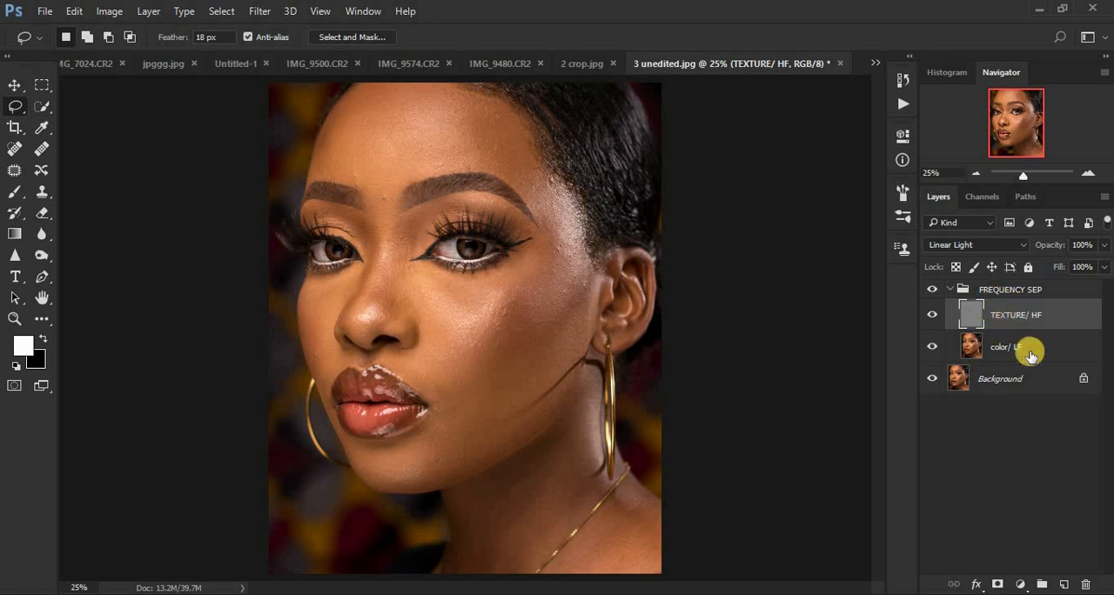
left_click(1021, 585)
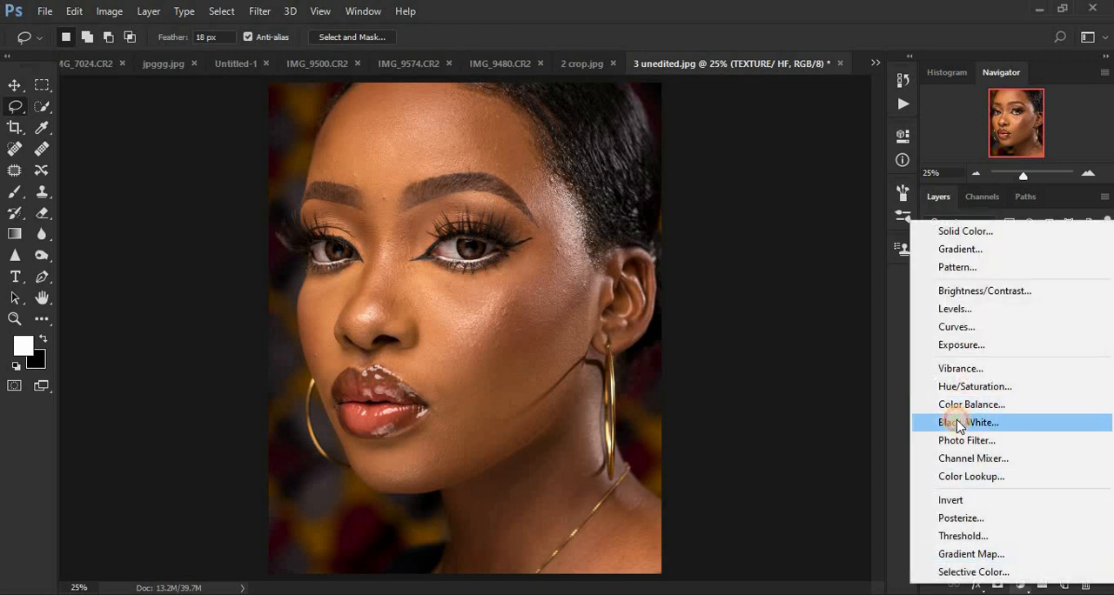
left_click(957, 422)
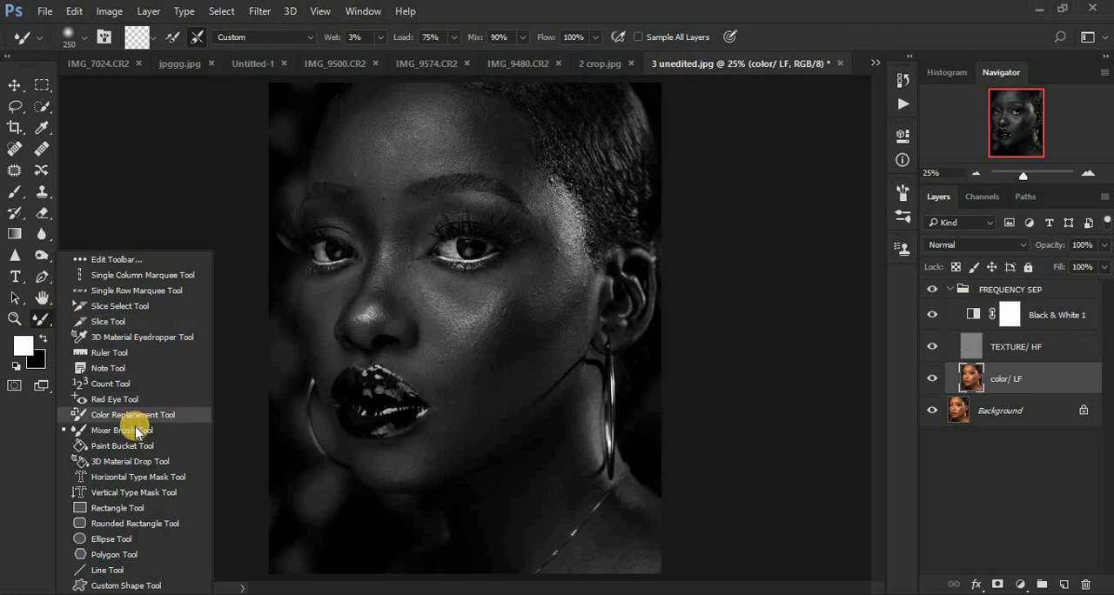
Choose the Mixer Brush for the color/ LF layer, clean the brush, and set its Wet value to 10%.
left_click(129, 429)
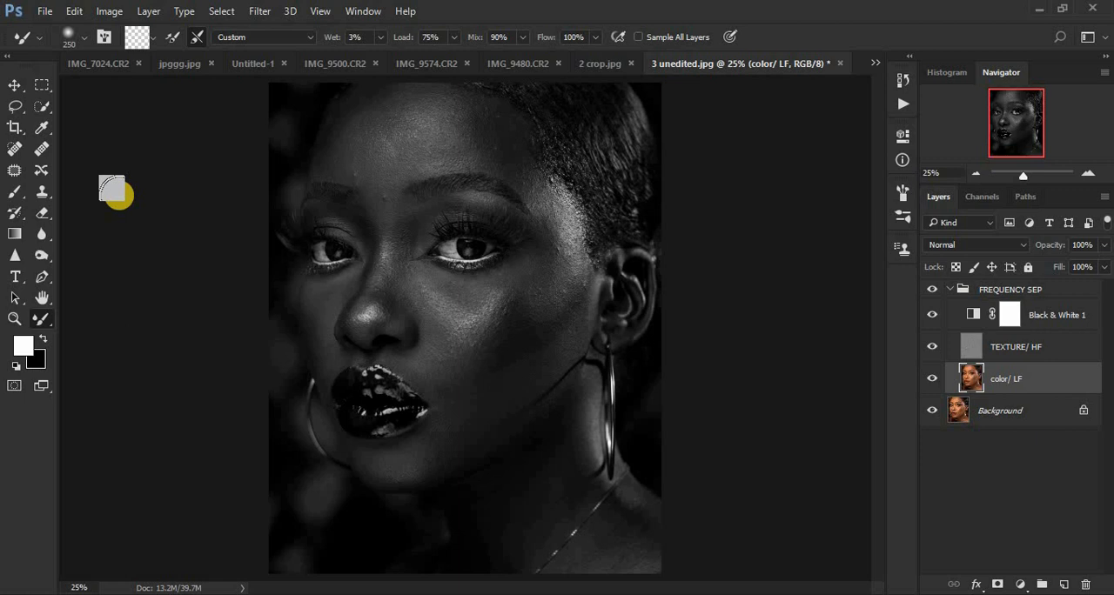
left_click(154, 39)
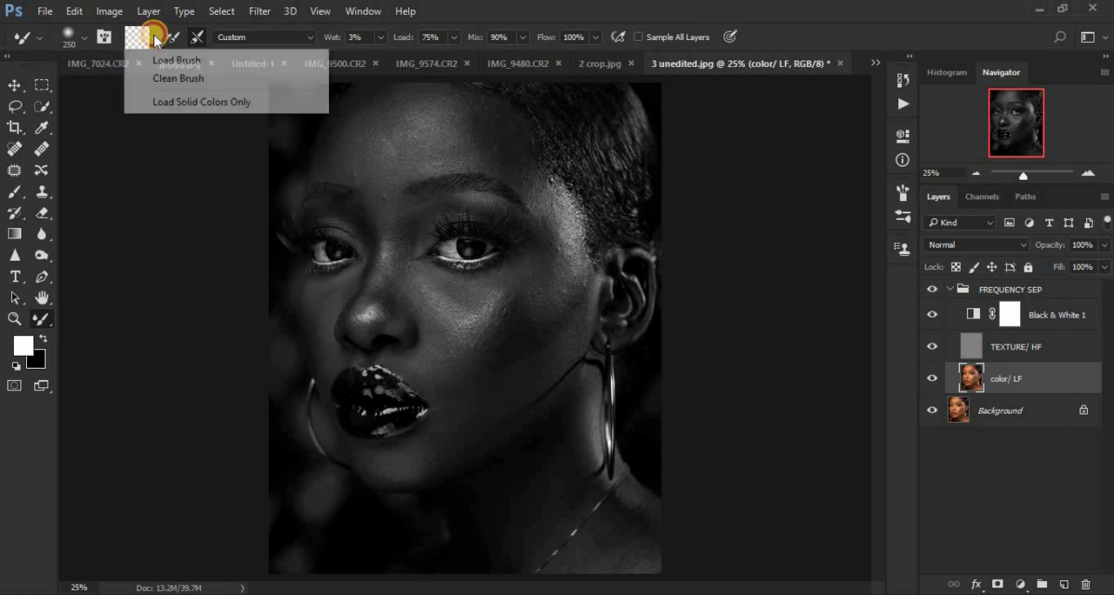
left_click(166, 78)
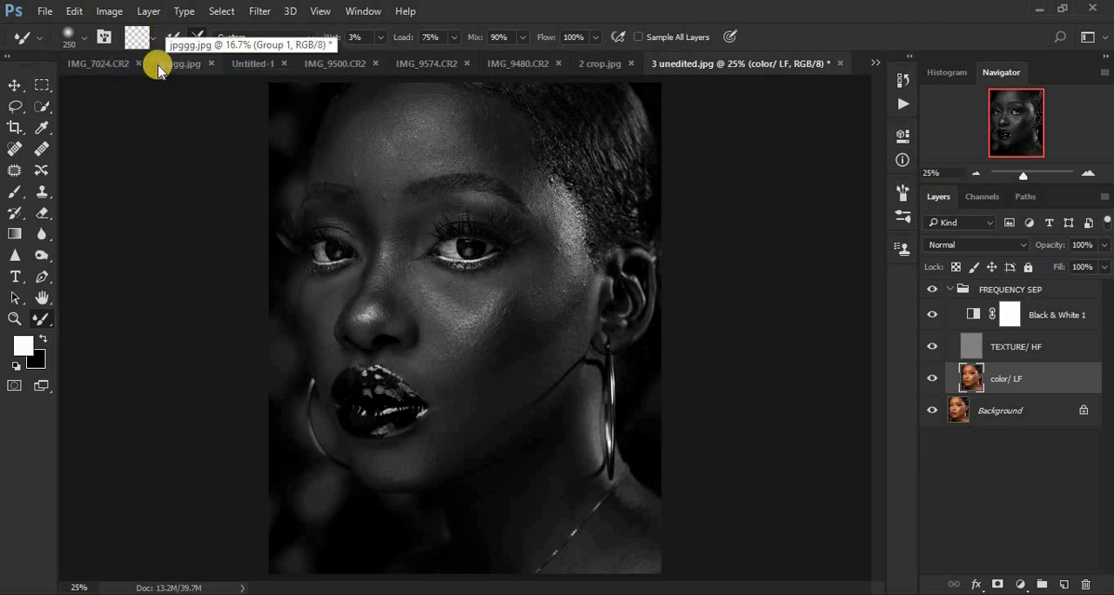
left_click(196, 37)
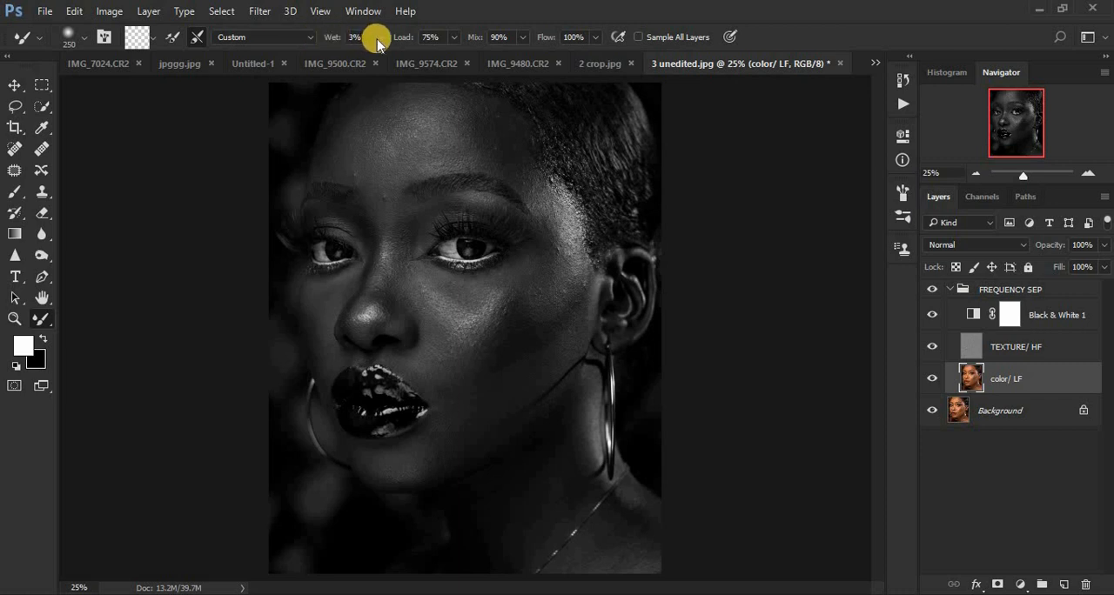
left_click(337, 36)
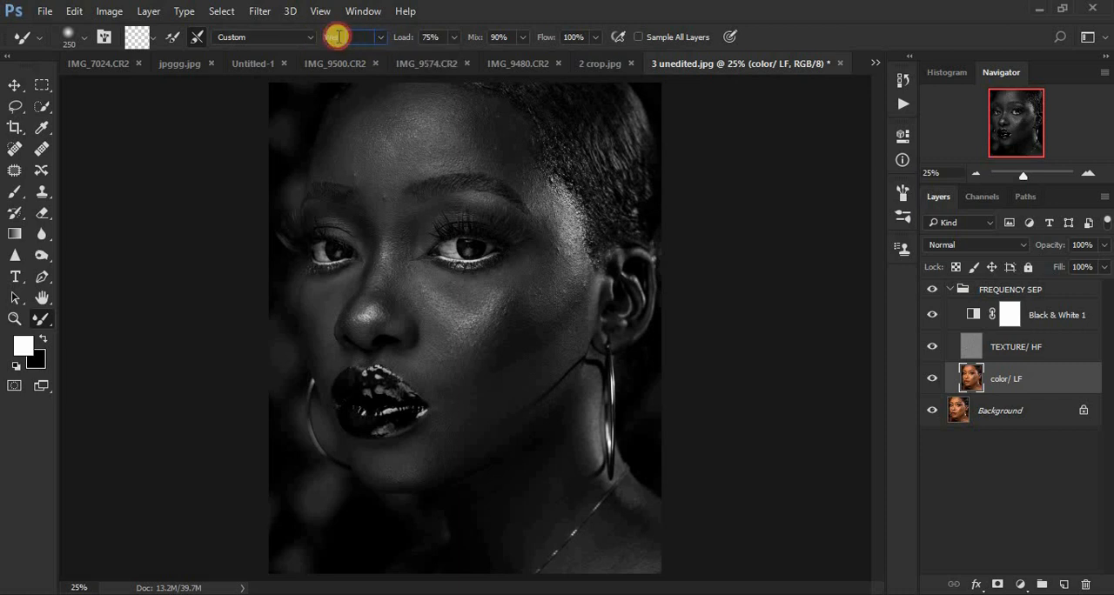
type("10")
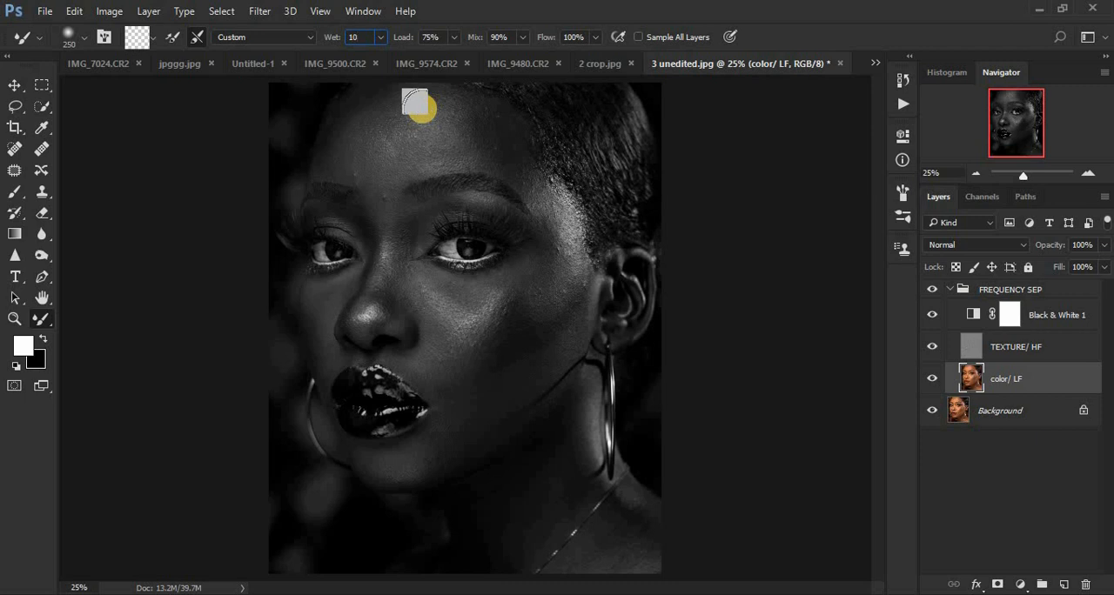
key("Return")
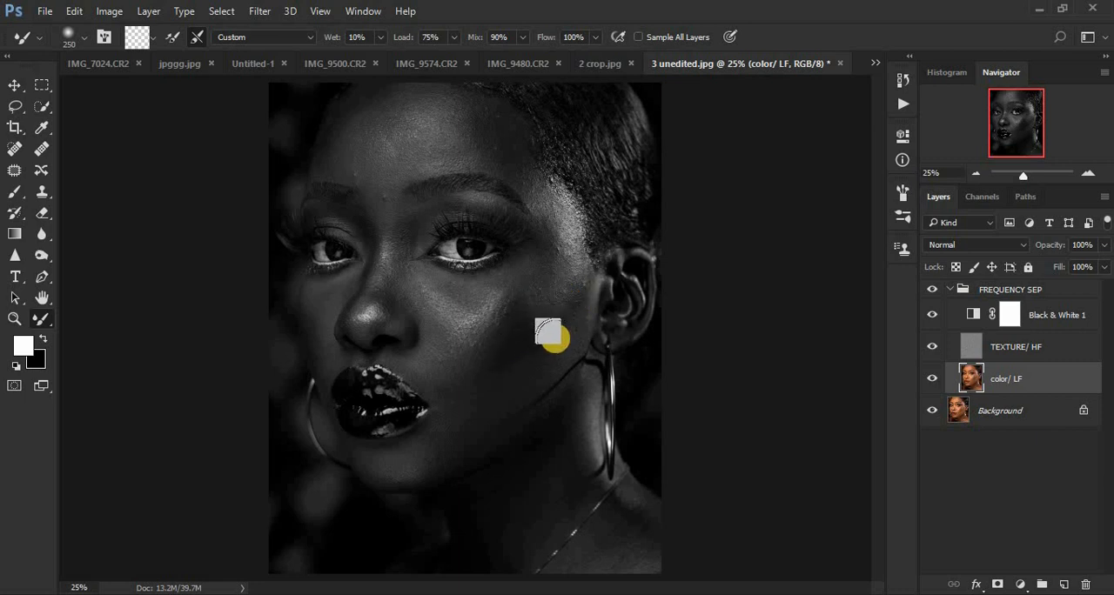
Reduce the Mixer Brush size to 175 and blend the uneven tones on the cheek and temple near the ear.
key("bracketleft")
key("bracketleft")
left_click(523, 363)
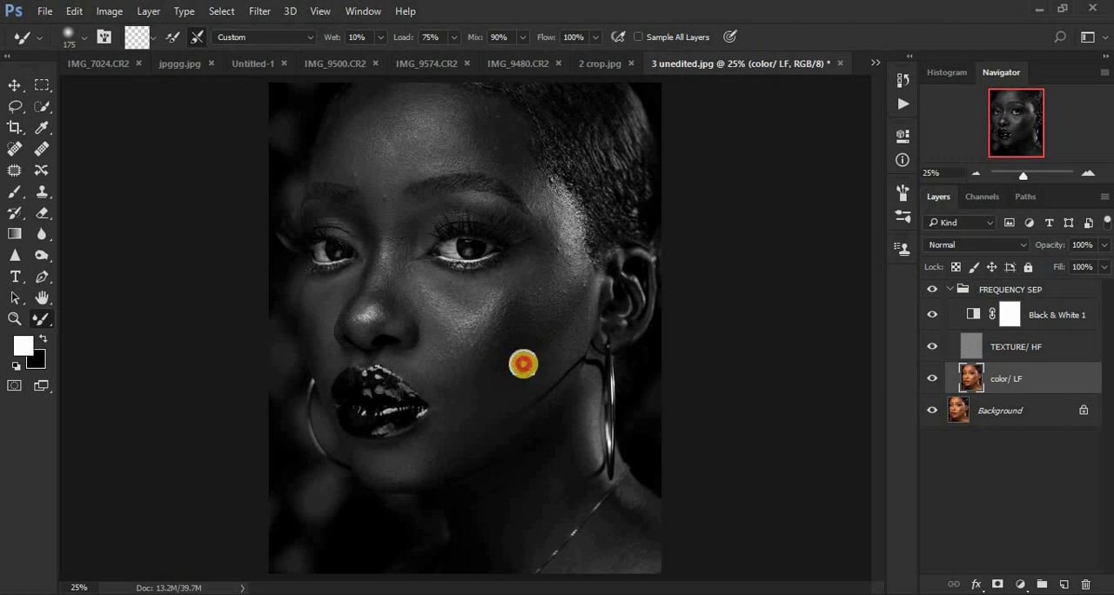
left_click(517, 366)
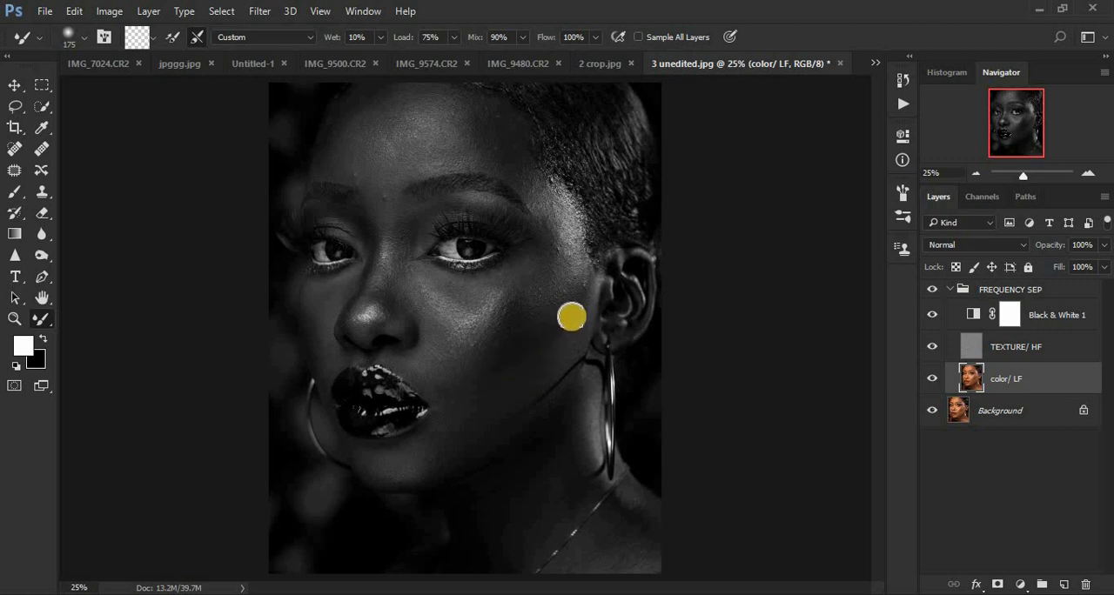
left_click(582, 286)
left_click(574, 303)
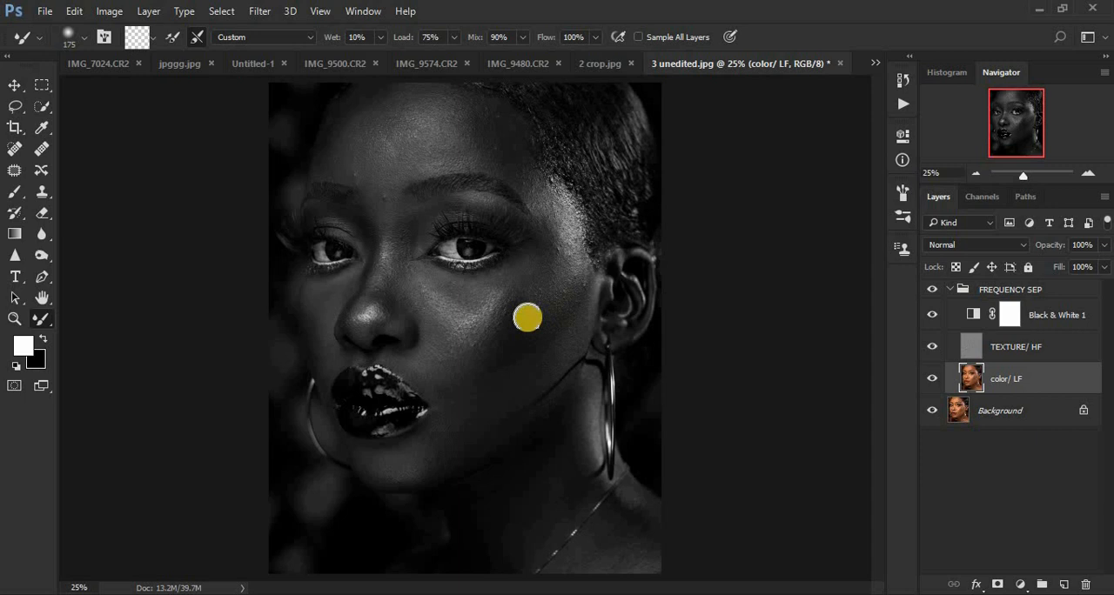
mouse_move(529, 328)
left_mouse_down()
mouse_move(569, 273)
mouse_move(547, 304)
mouse_move(573, 256)
mouse_move(546, 282)
mouse_move(555, 253)
mouse_move(541, 280)
mouse_move(567, 234)
mouse_move(561, 218)
mouse_move(569, 252)
left_mouse_up()
left_click_drag(558, 200, 567, 251)
left_click_drag(526, 286, 540, 259)
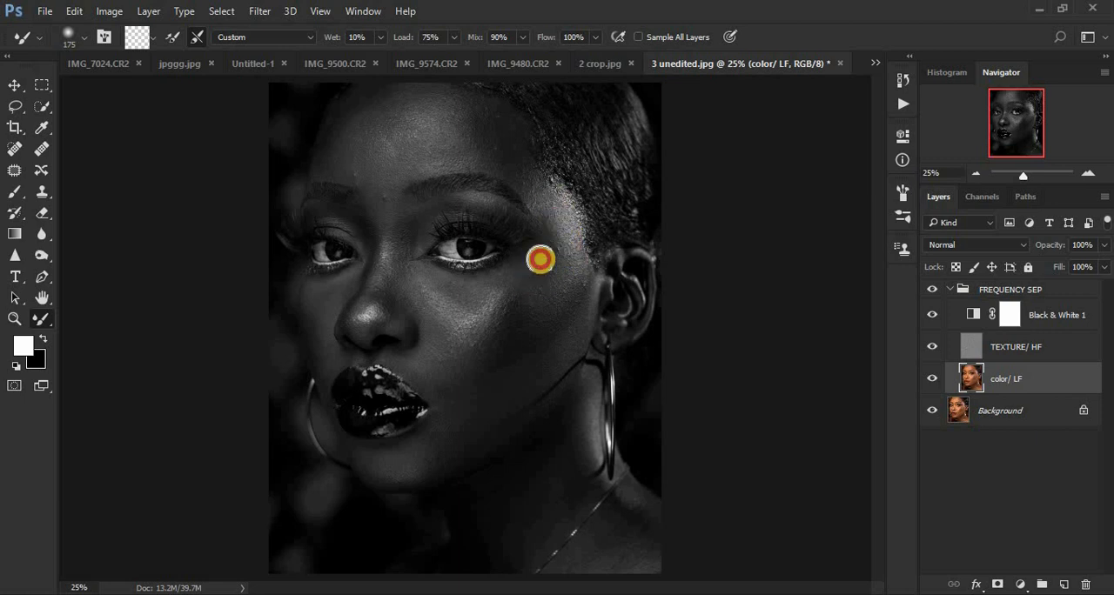
mouse_move(522, 298)
left_mouse_down()
mouse_move(495, 346)
mouse_move(533, 269)
mouse_move(536, 292)
mouse_move(565, 255)
mouse_move(552, 288)
mouse_move(553, 259)
mouse_move(539, 321)
mouse_move(567, 327)
mouse_move(589, 294)
left_mouse_up()
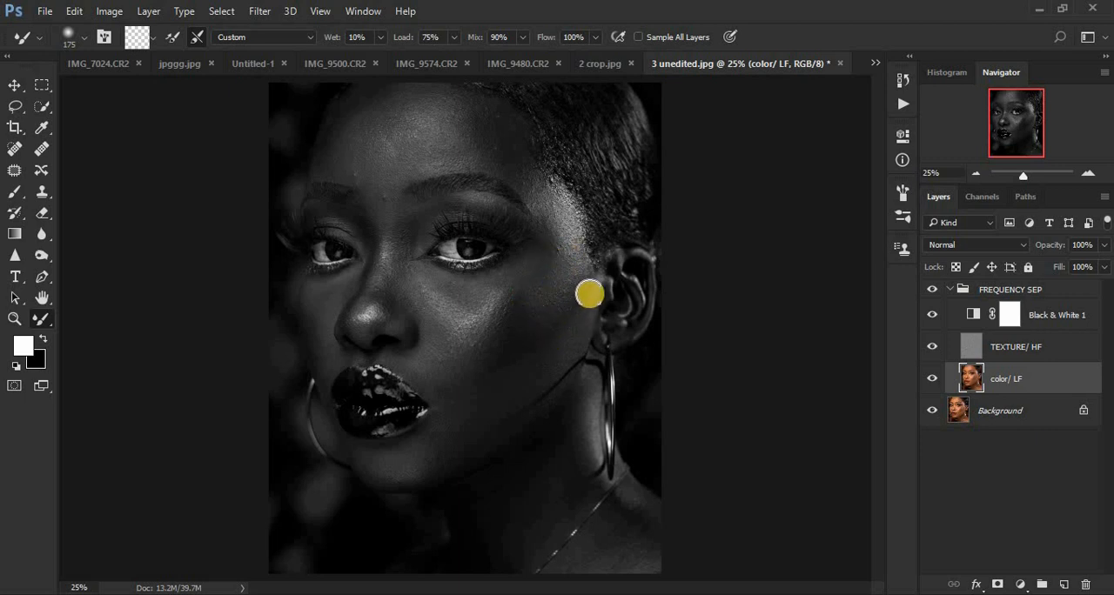
mouse_move(559, 348)
left_mouse_down()
mouse_move(518, 395)
mouse_move(533, 358)
left_mouse_up()
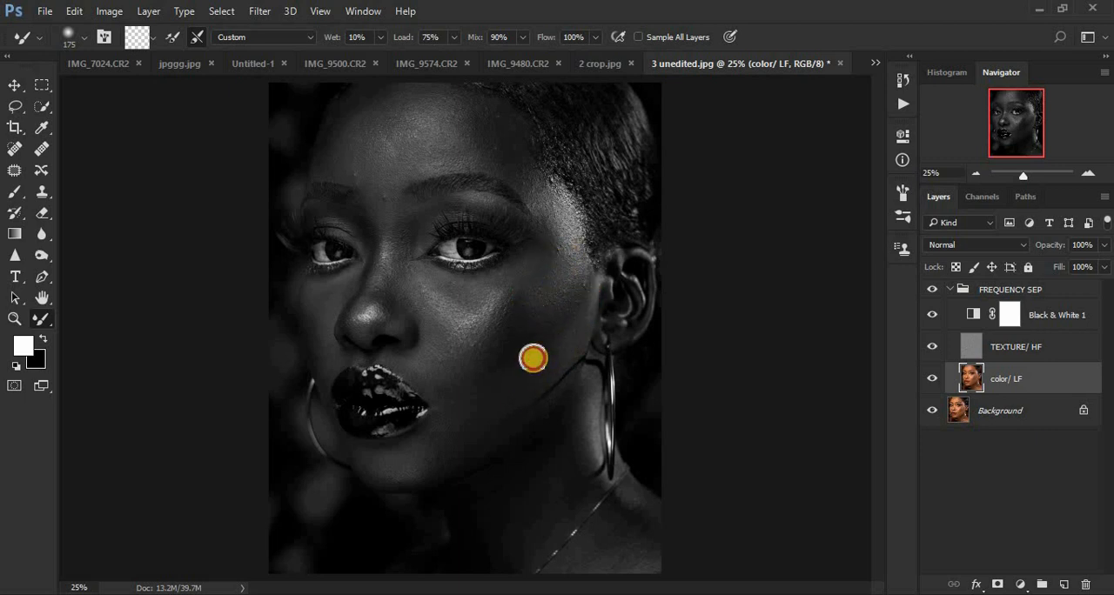
mouse_move(518, 262)
left_mouse_down()
mouse_move(505, 278)
mouse_move(534, 270)
left_mouse_up()
mouse_move(556, 197)
left_mouse_down()
mouse_move(520, 159)
mouse_move(537, 188)
left_mouse_up()
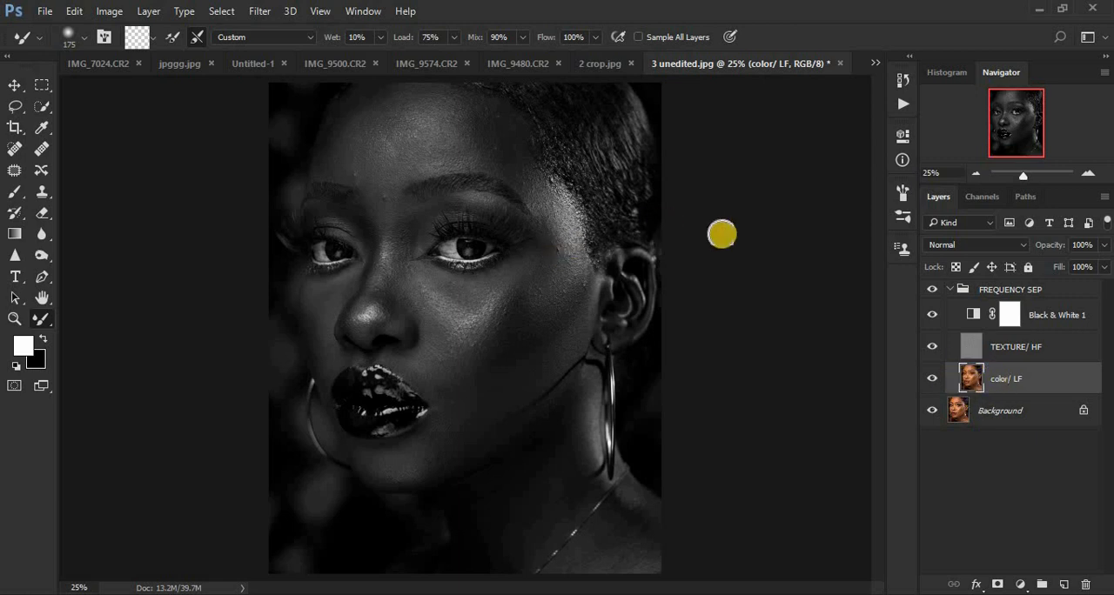
Blend the tones across the forehead with the Mixer Brush and enlarge the brush to 300.
key("bracketright")
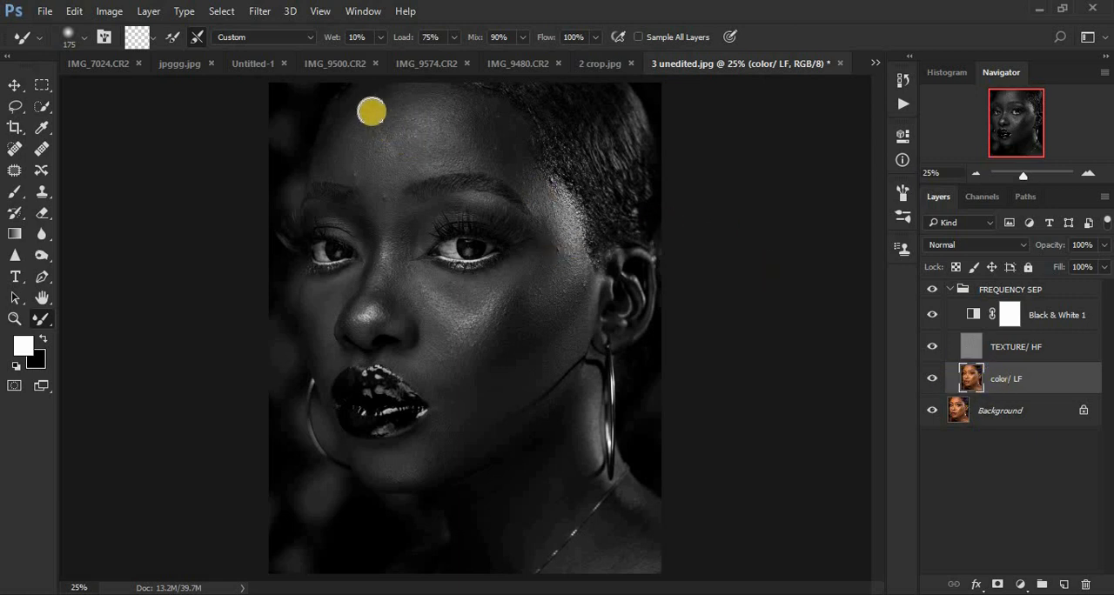
left_click_drag(469, 127, 418, 113)
key("bracketright")
key("bracketright")
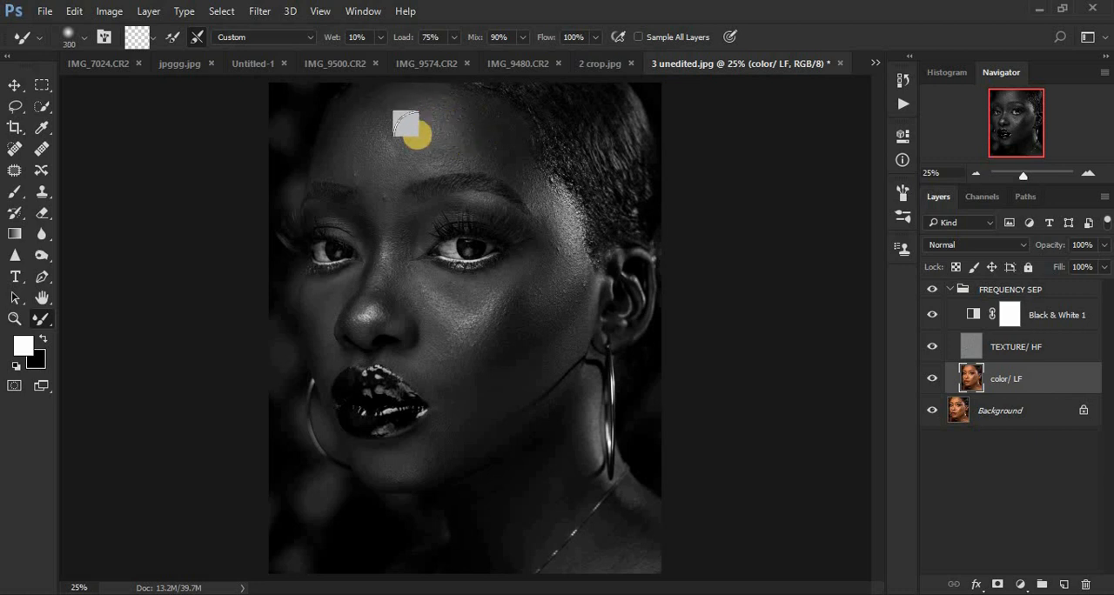
Hide the Black & White 1 layer and toggle the FREQUENCY SEP group's visibility to compare the retouch before and after.
left_click(932, 315)
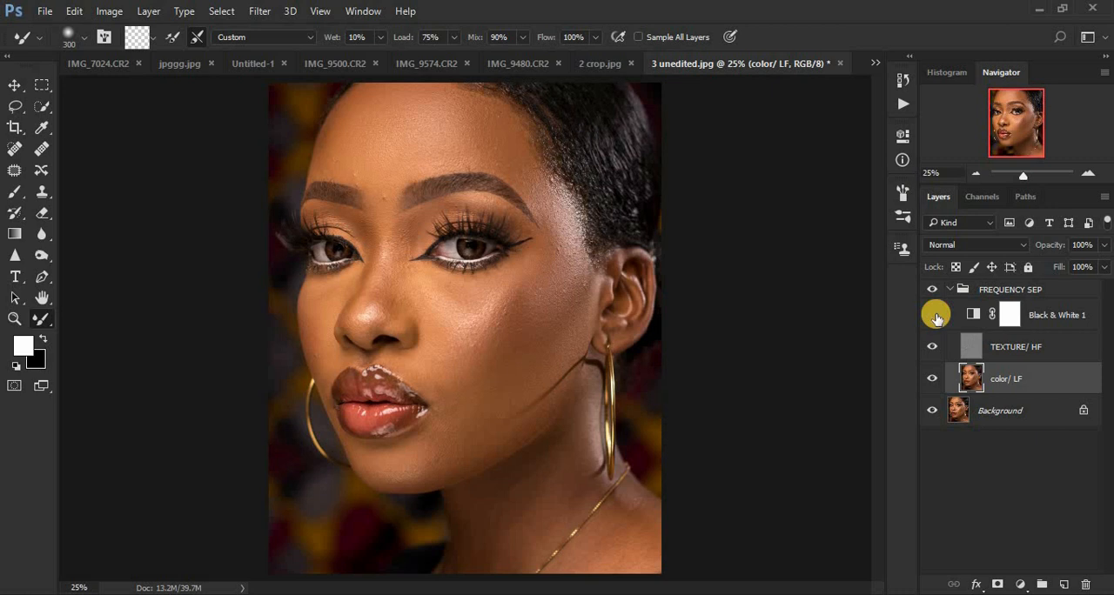
left_click(933, 291)
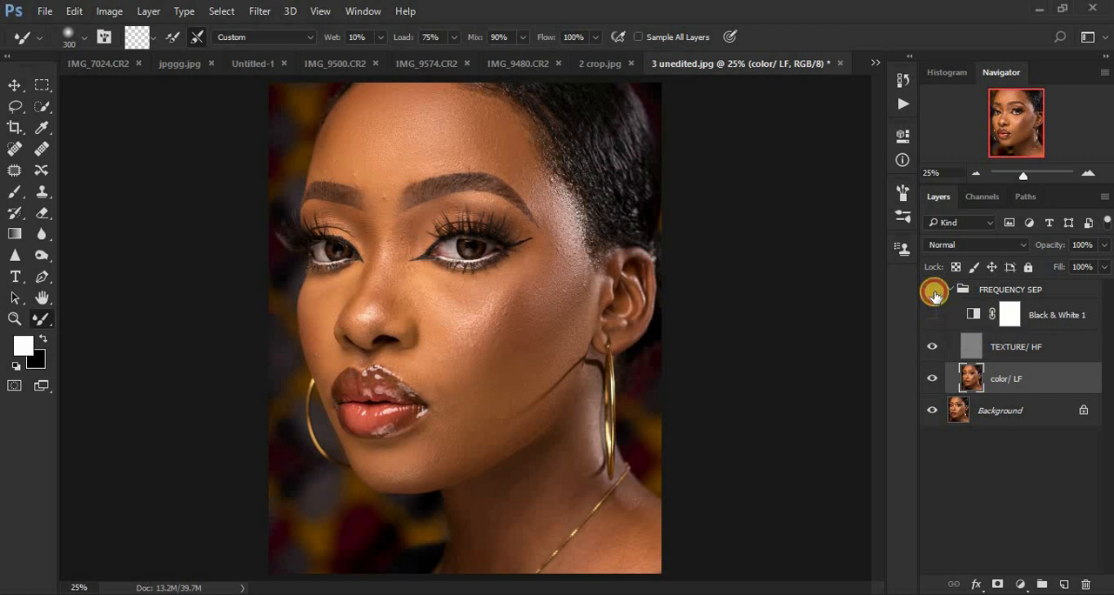
left_click(934, 292)
left_click(933, 292)
left_click(934, 293)
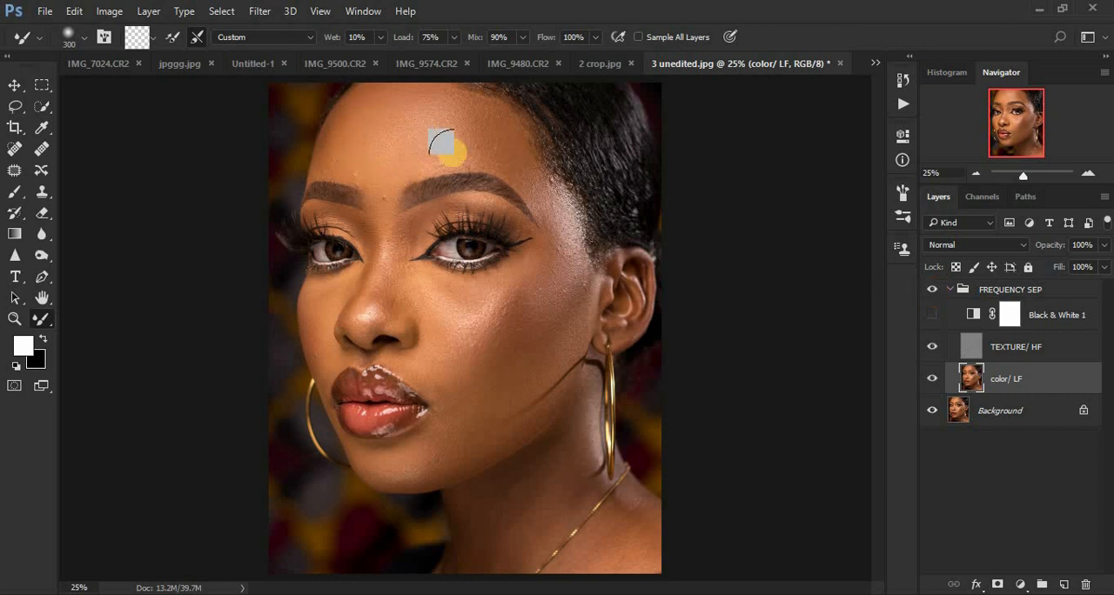
Switch the FREQUENCY SEP group off and on repeatedly to check the smoothed skin against the original portrait.
left_click(933, 293)
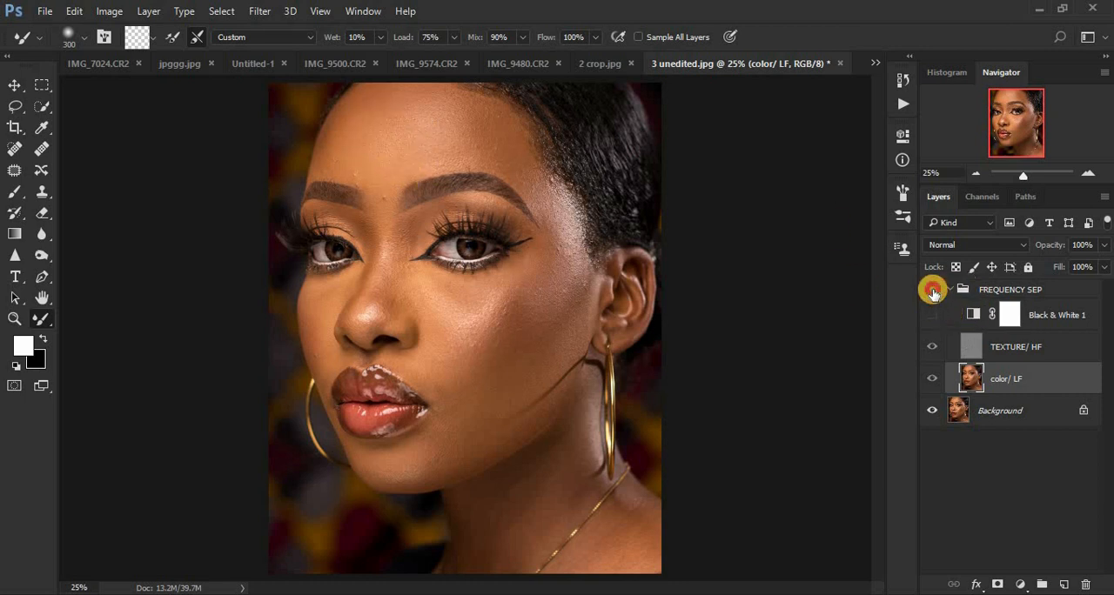
left_click(934, 293)
left_click(934, 293)
left_click(933, 293)
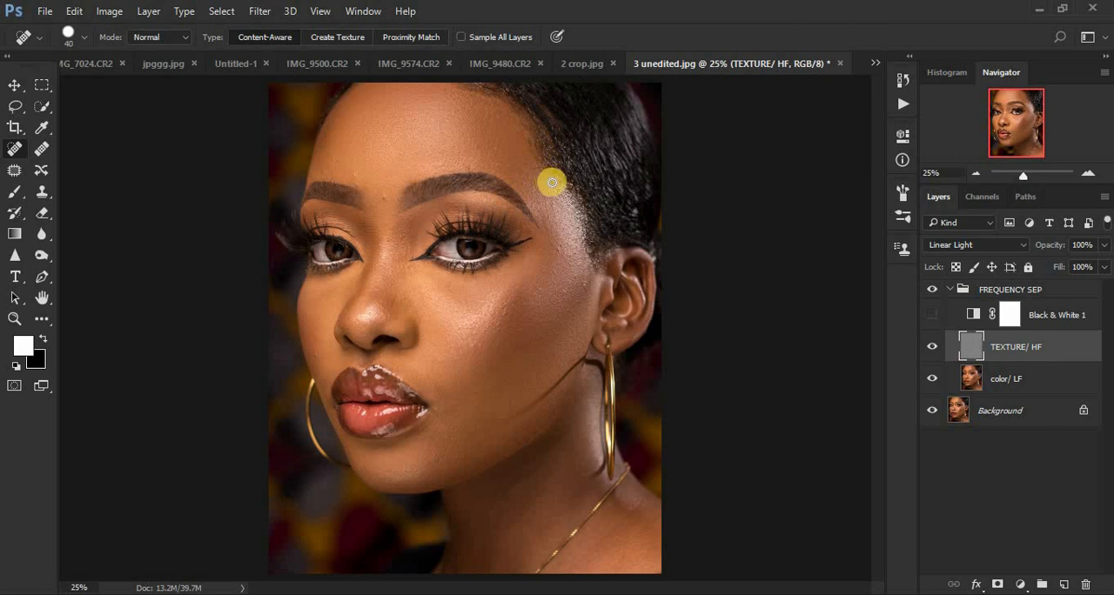
Heal the small blemishes on the temple, forehead and between the eyebrows on the TEXTURE/ HF layer with the Spot Healing Brush at size 40.
left_click(552, 182)
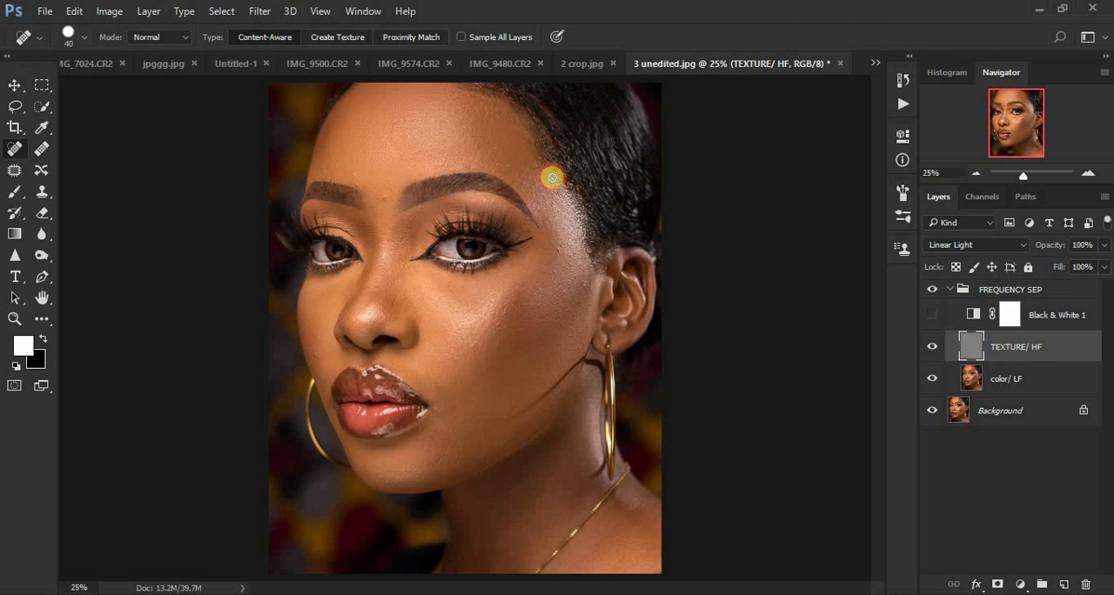
left_click(564, 253)
left_click(584, 286)
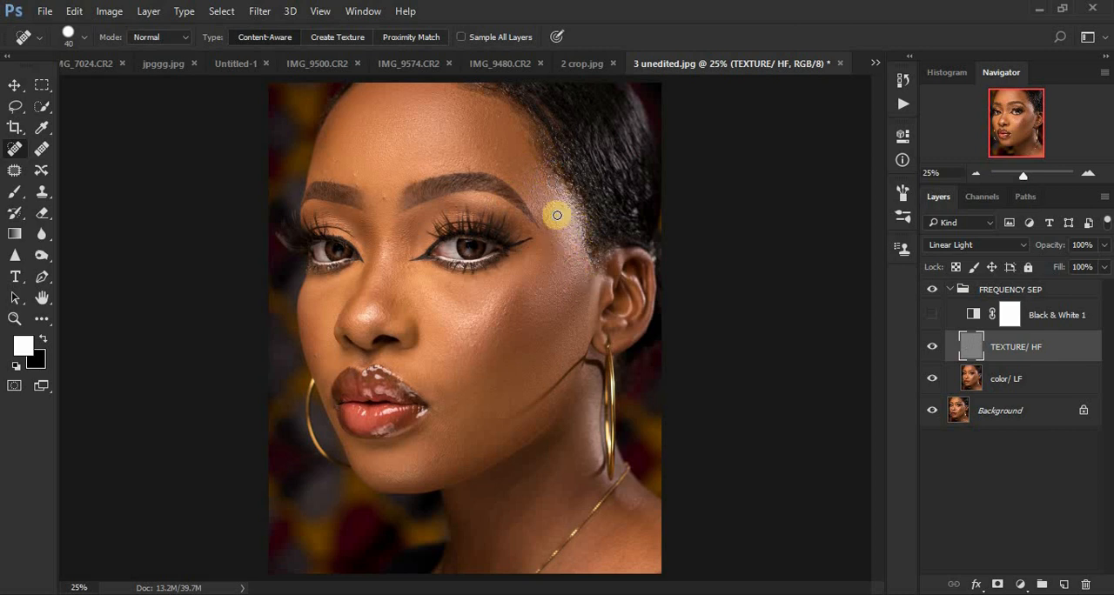
left_click(497, 152)
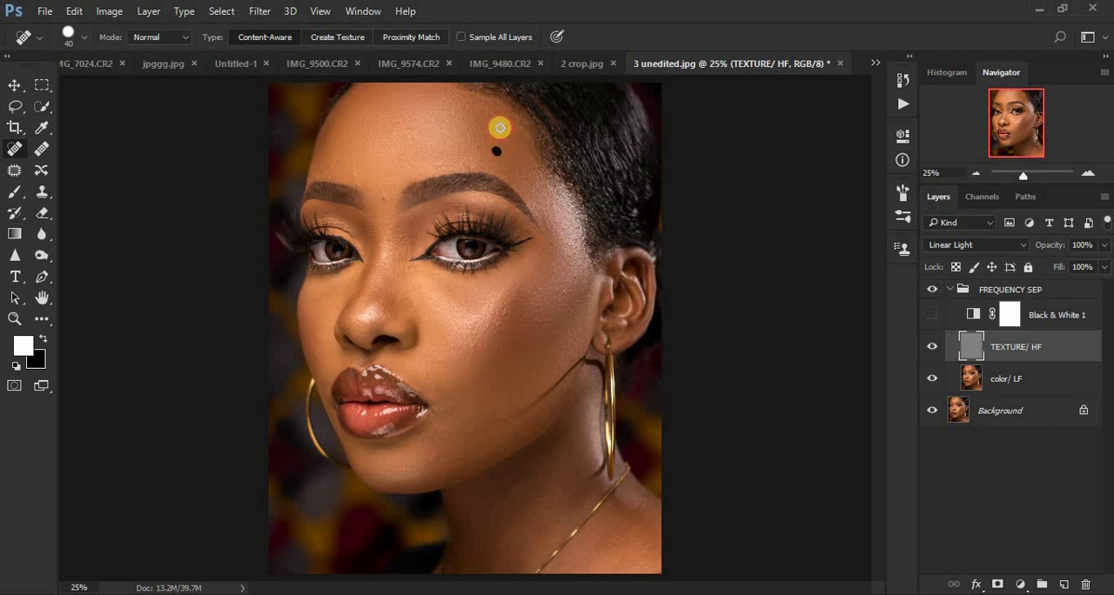
left_click(500, 113)
left_click(388, 188)
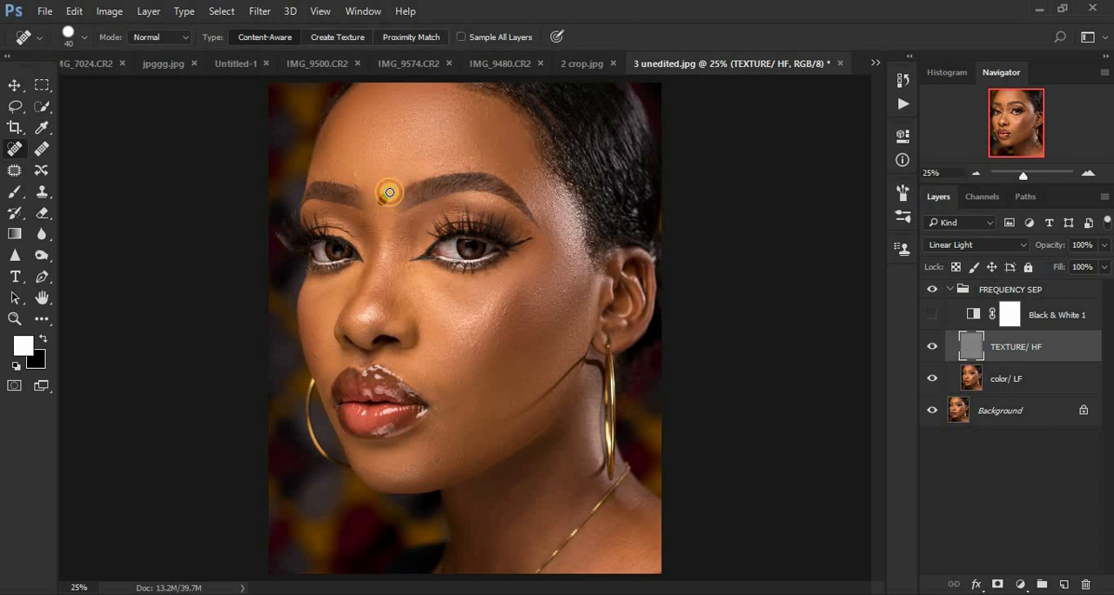
left_click(356, 174)
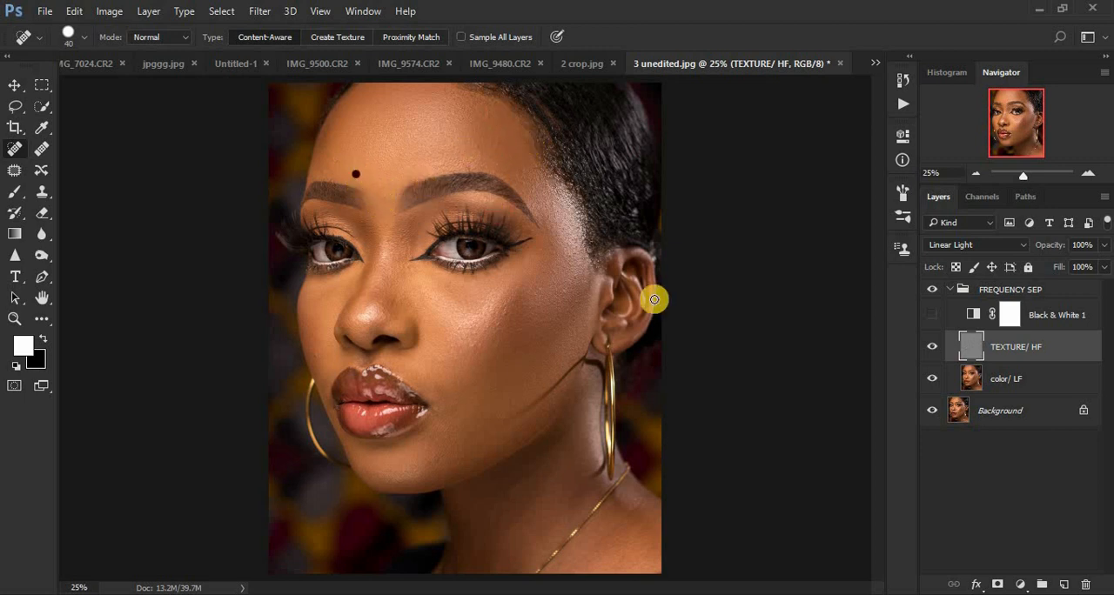